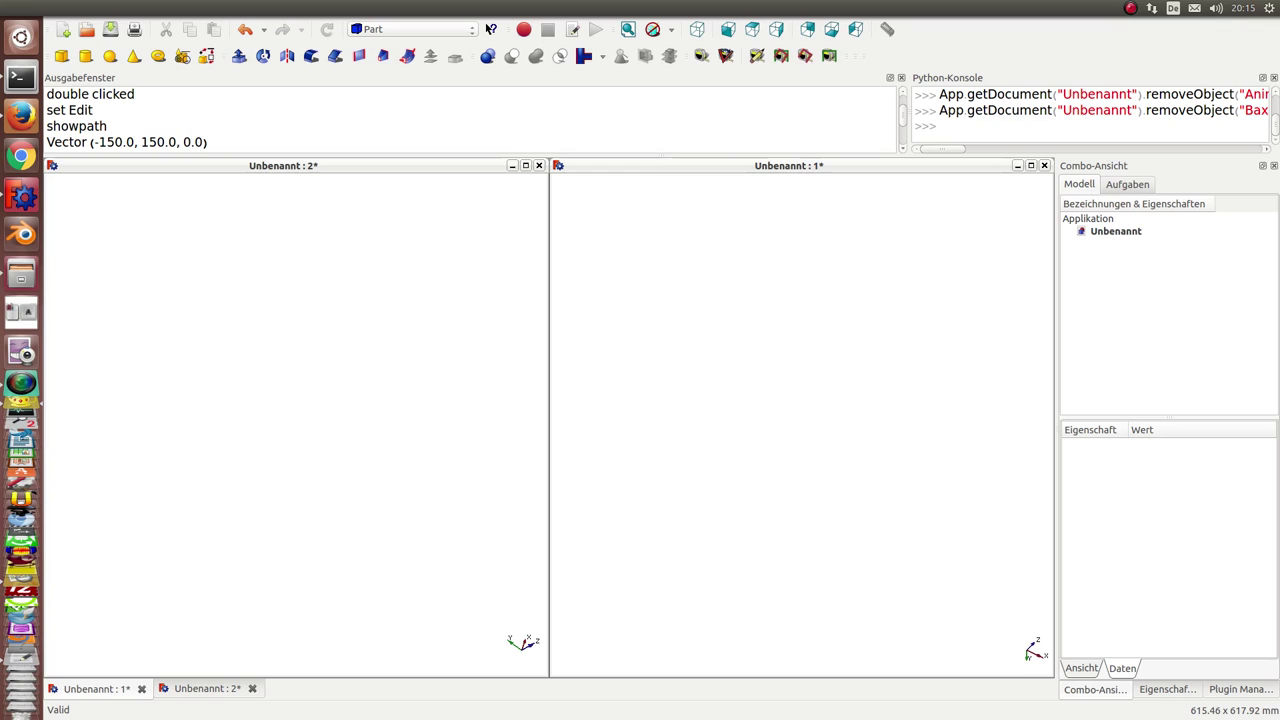
# Step: Paste and run the console script creating Bax, Bux, Circler, their animators and two trackers
pyautogui.click(1025, 115)
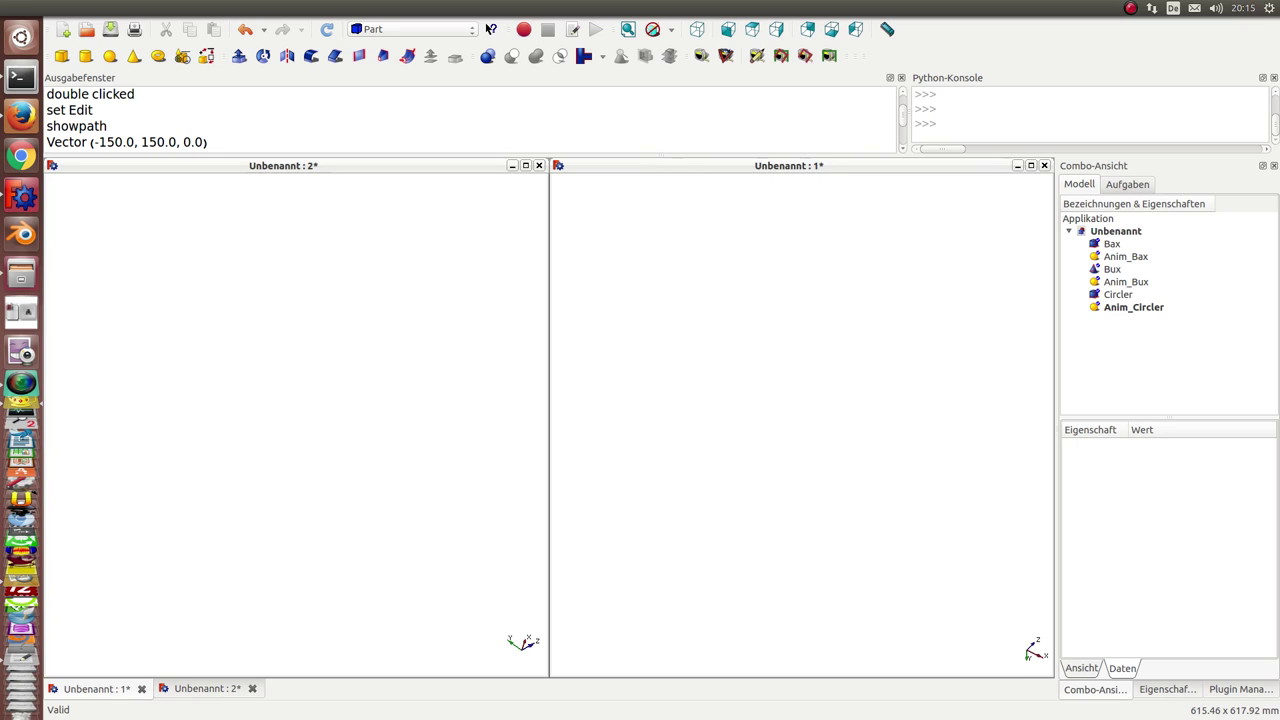
pyautogui.click(980, 132)
pyautogui.hotkey('ctrl', 'v')
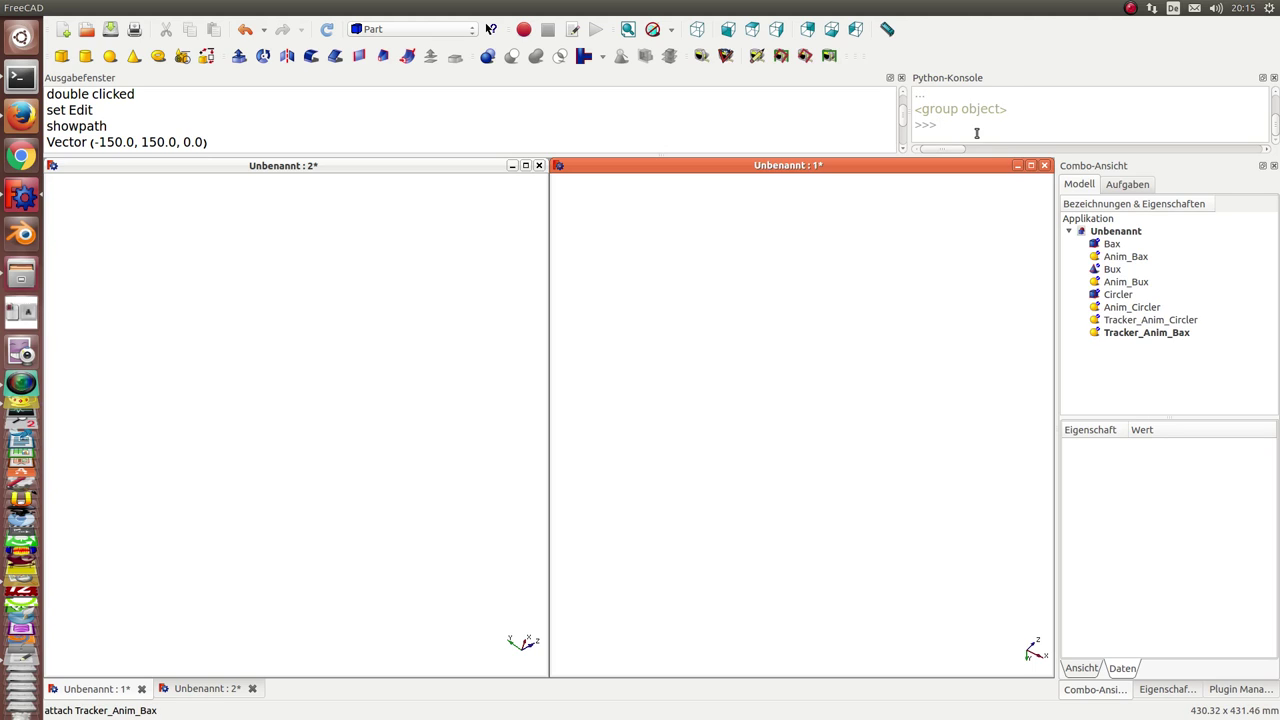
pyautogui.press('Return')
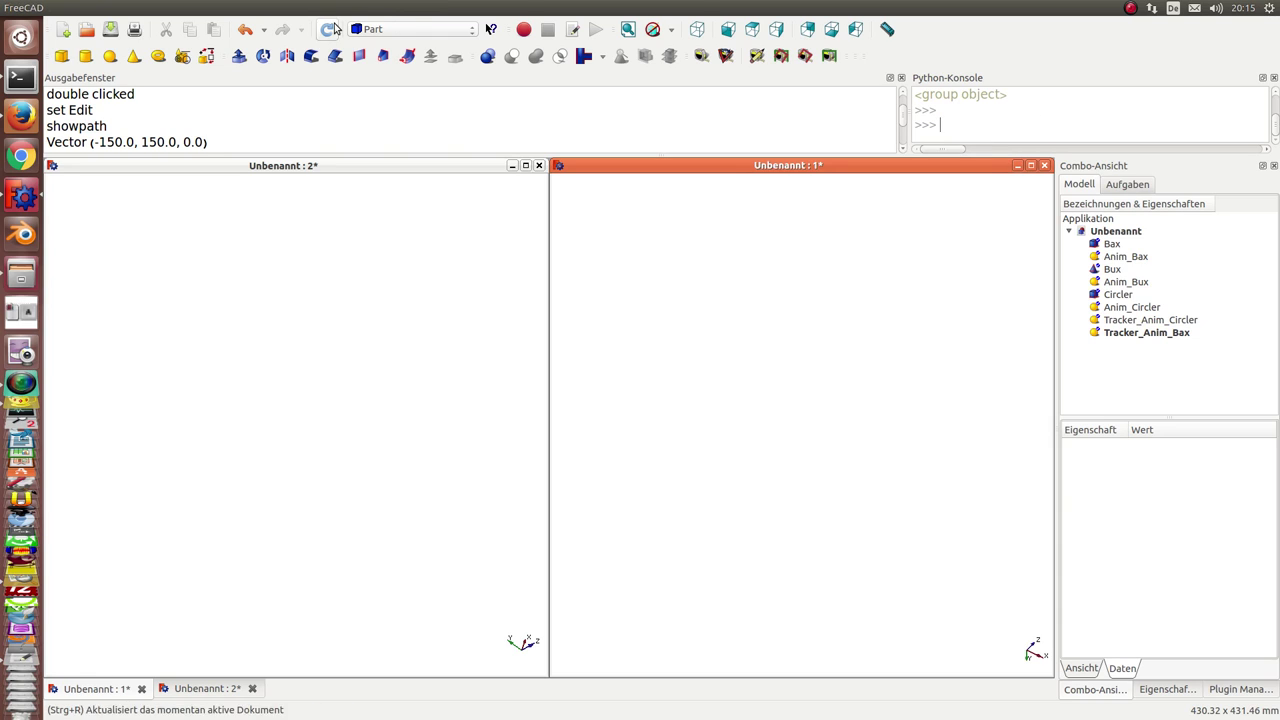
# Step: Recompute the document and advance Anim_Bax's time to 1,00 to move the green cube
pyautogui.click(330, 32)
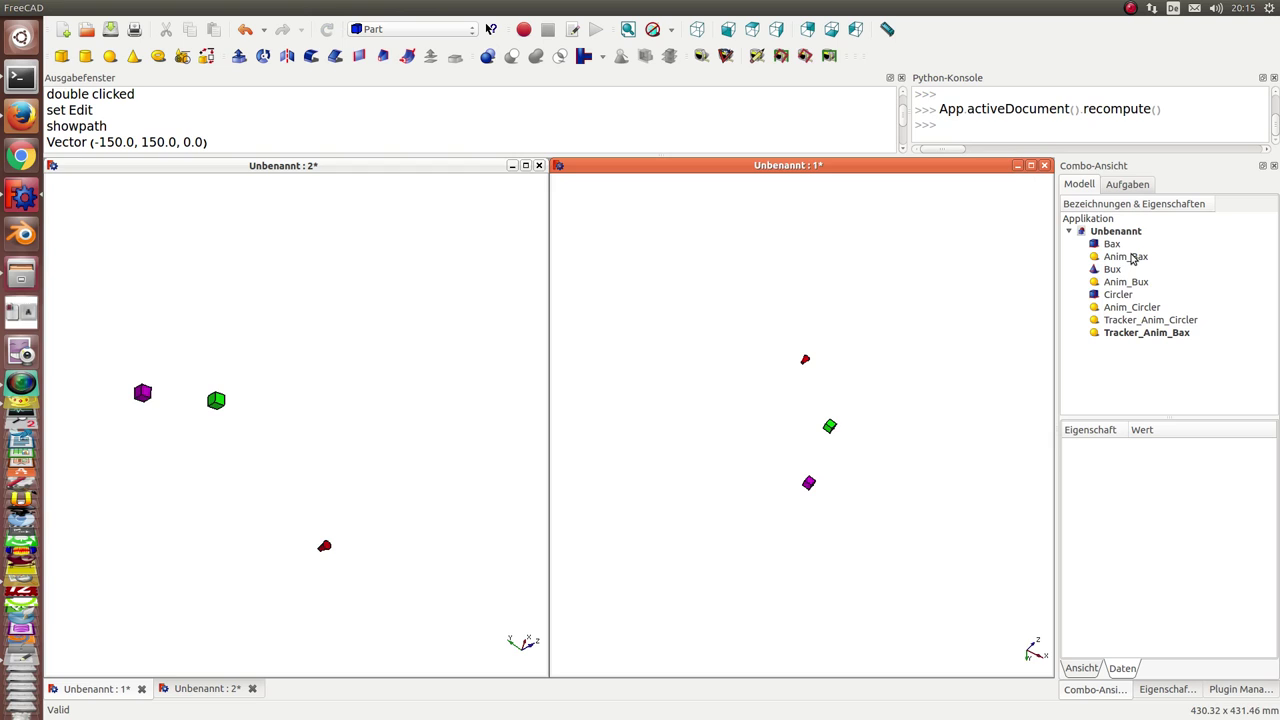
pyautogui.doubleClick(1131, 259)
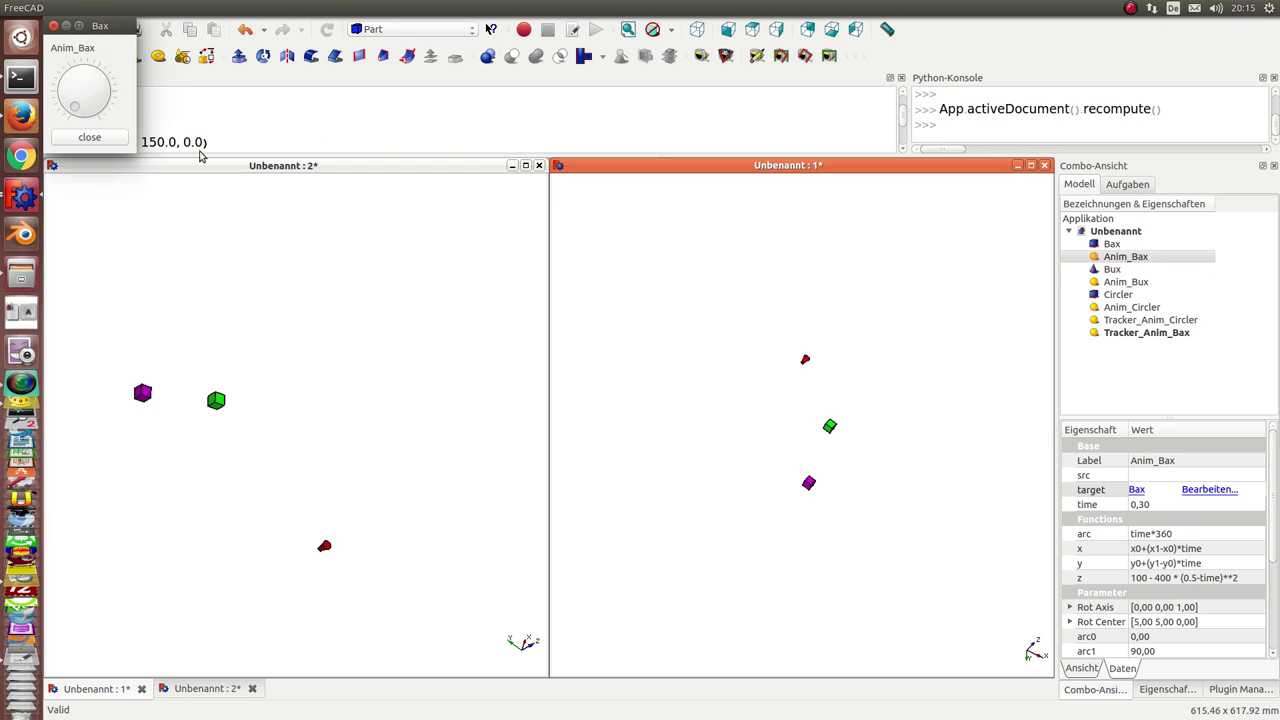
pyautogui.moveTo(78, 113); pyautogui.dragTo(104, 120)
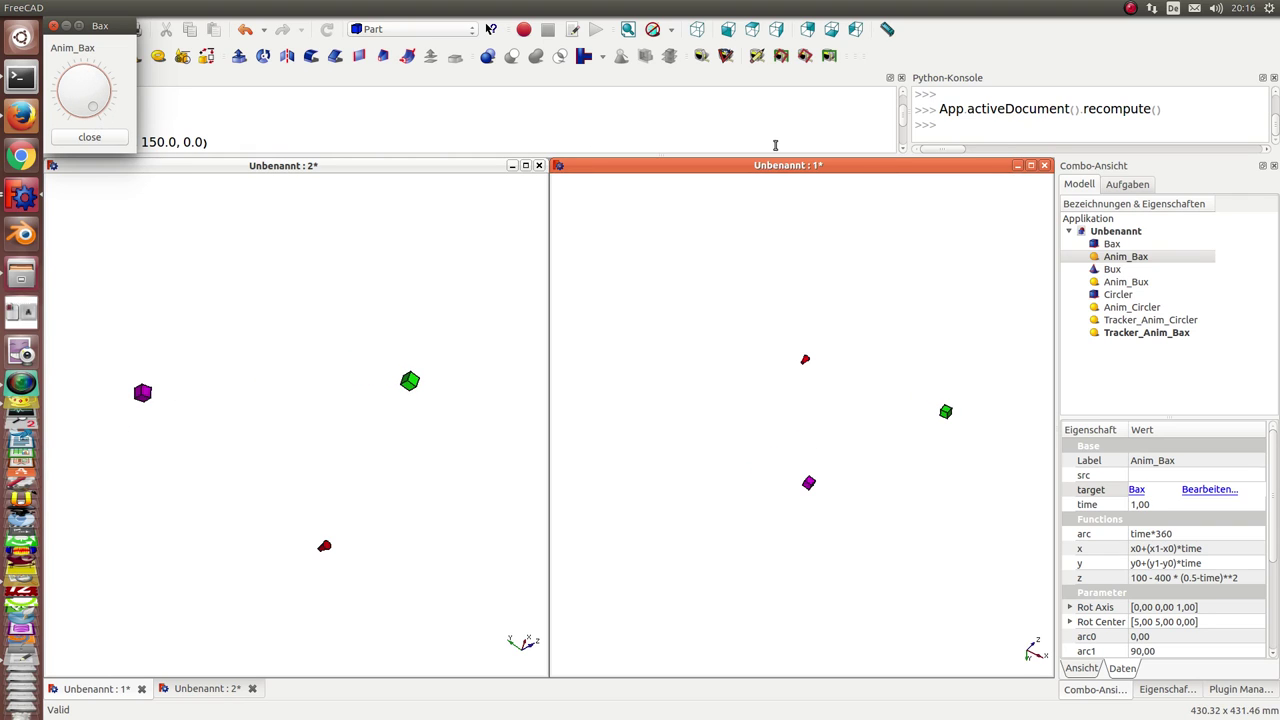
# Step: Draw Tracker_Anim_Bax's recorded path as a curve and slide the green cube along it
pyautogui.doubleClick(1133, 335)
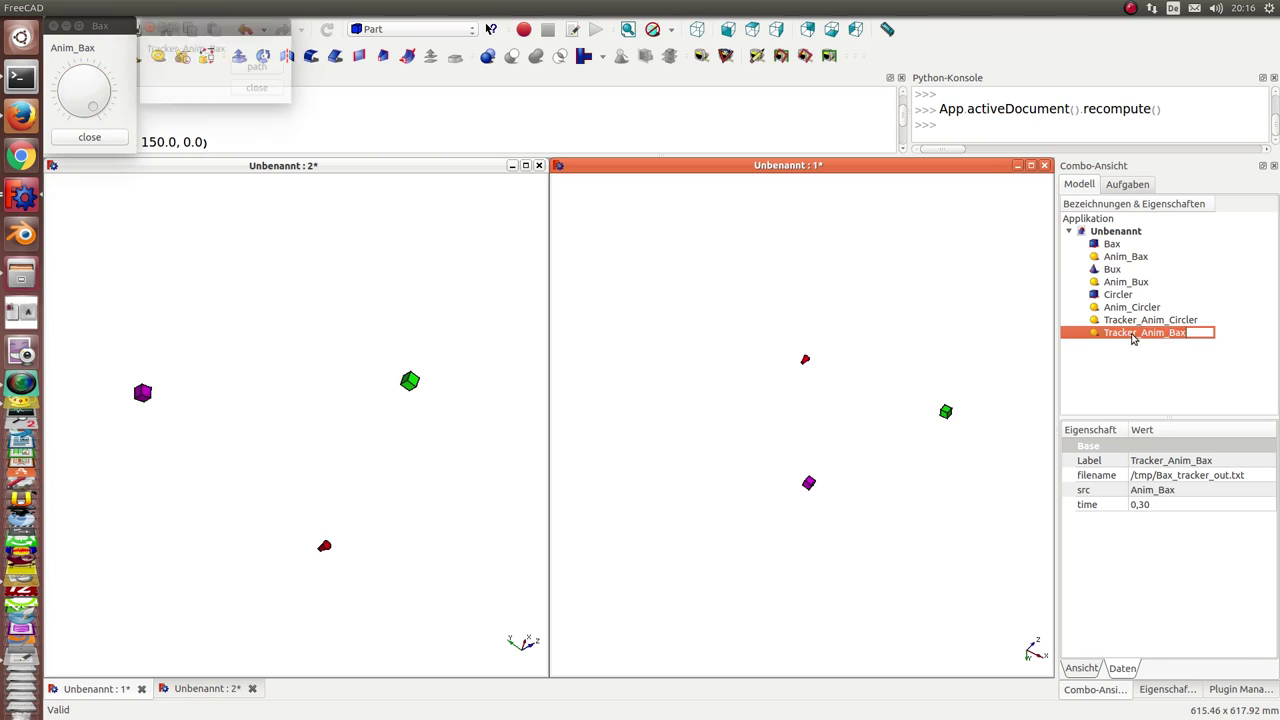
pyautogui.moveTo(245, 25); pyautogui.dragTo(364, 119)
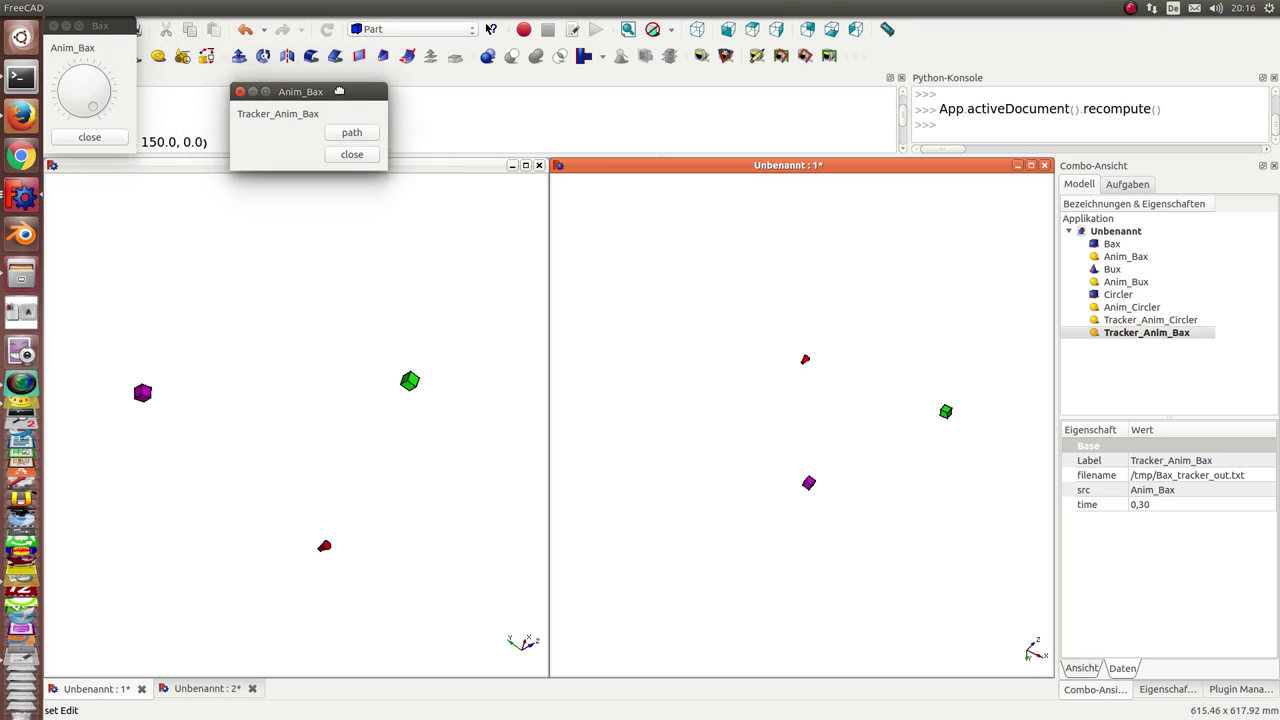
pyautogui.click(374, 162)
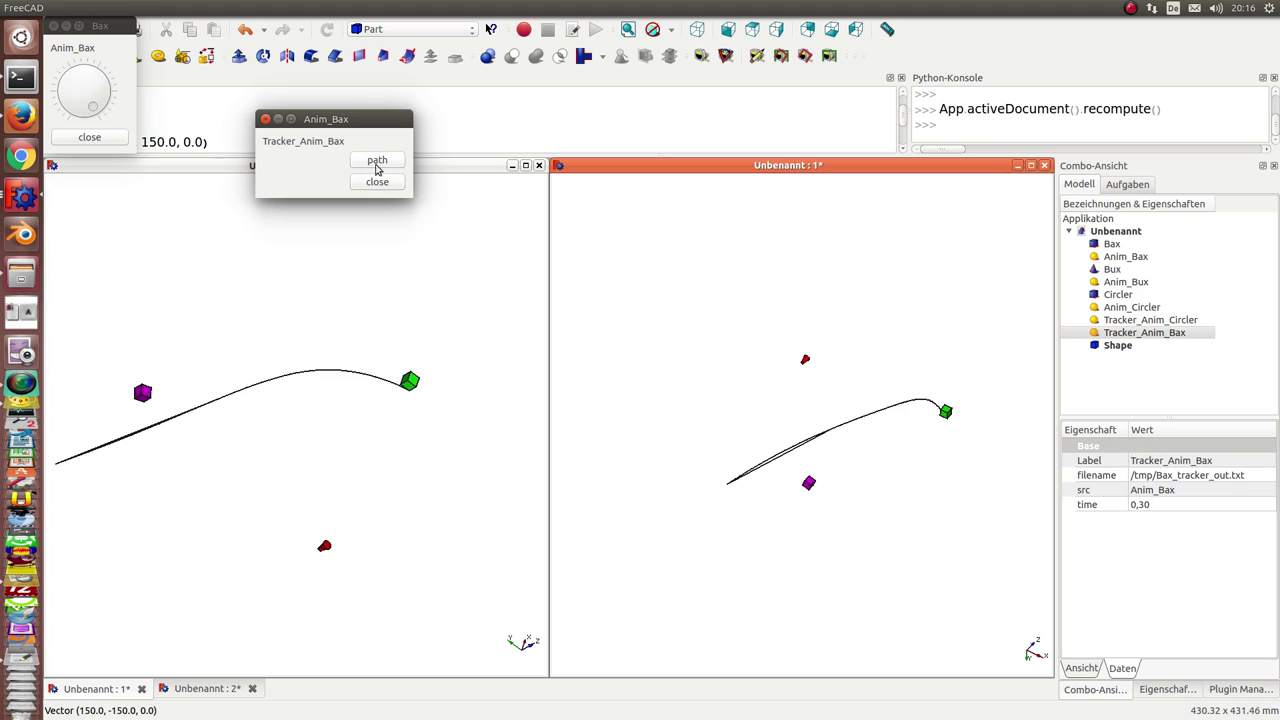
pyautogui.scroll(-1, 468, 268)
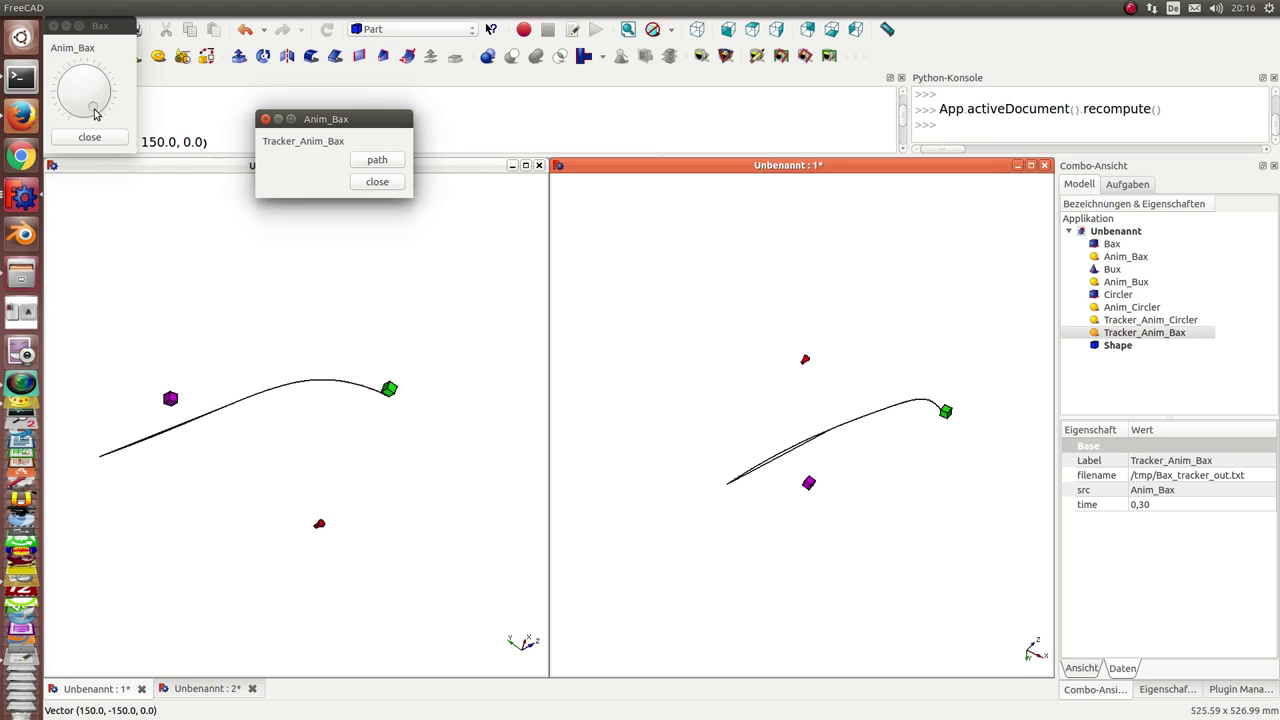
pyautogui.moveTo(96, 113)
pyautogui.mouseDown()
pyautogui.moveTo(108, 101)
pyautogui.moveTo(100, 118)
pyautogui.mouseUp()
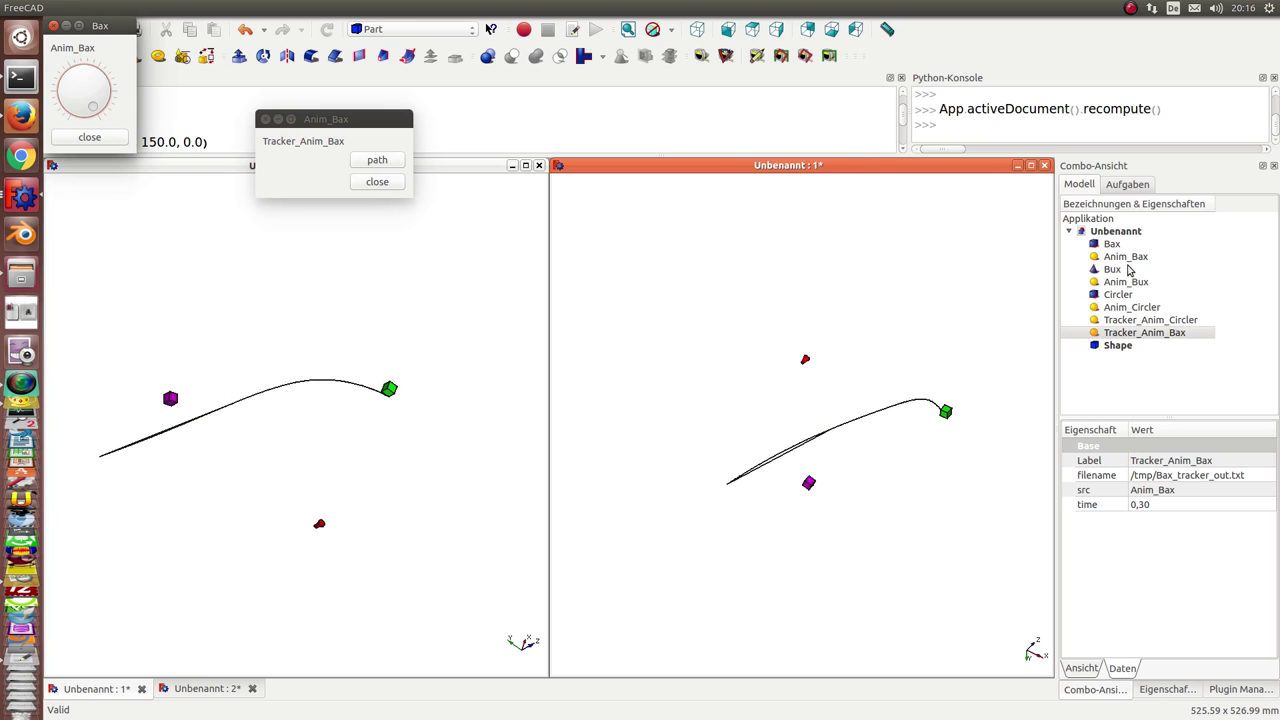
# Step: Run the Circler animation and draw Tracker_Anim_Circler's elliptical path for the purple cube as Shape001
pyautogui.doubleClick(1127, 312)
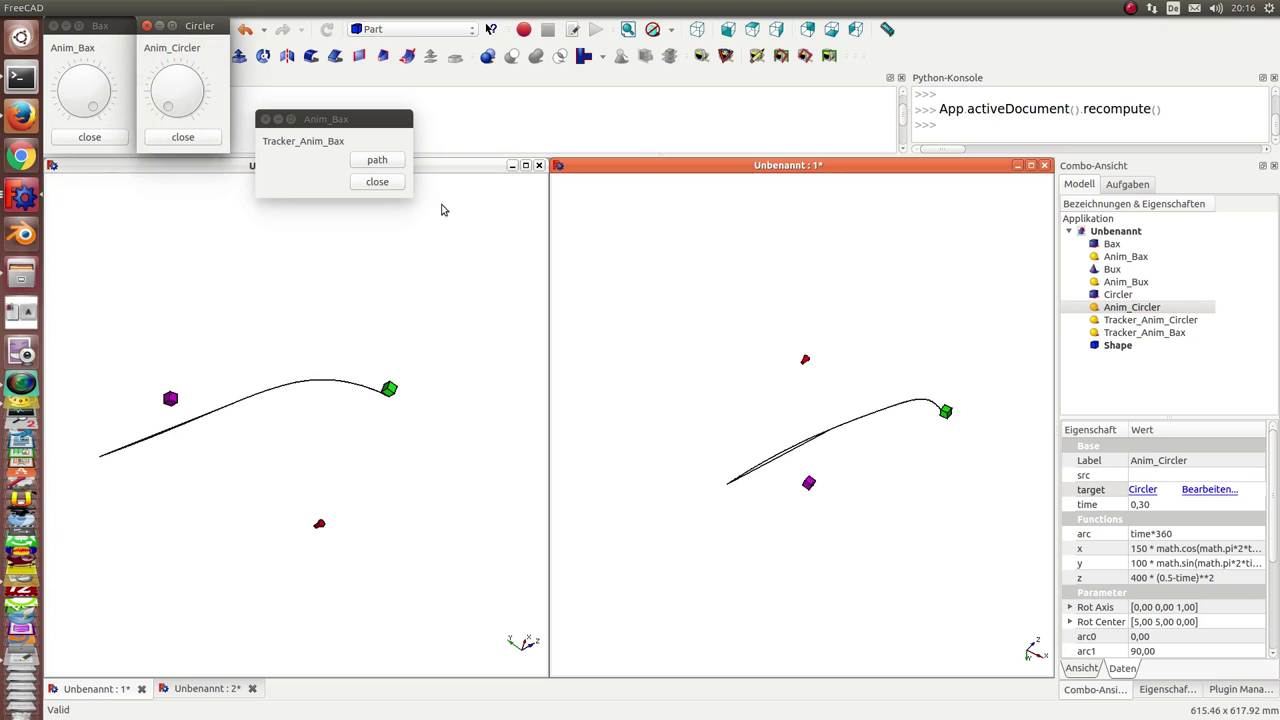
pyautogui.moveTo(167, 112); pyautogui.dragTo(196, 103)
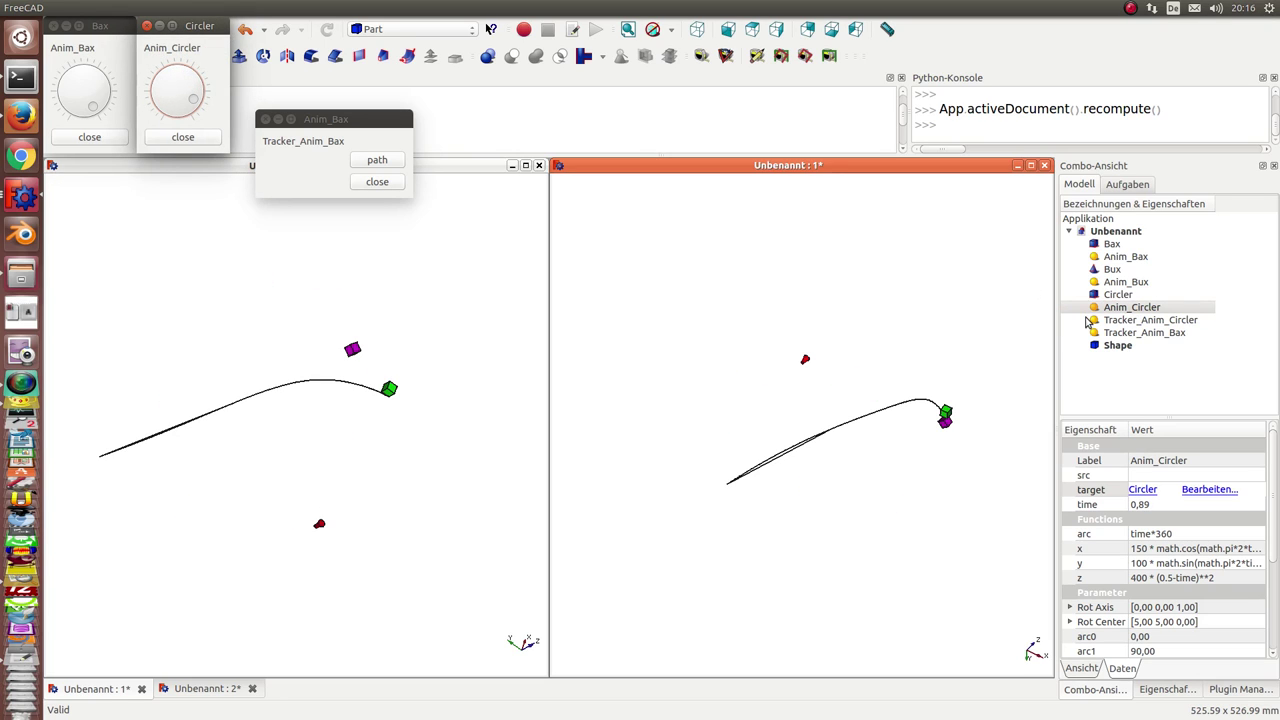
pyautogui.doubleClick(1145, 320)
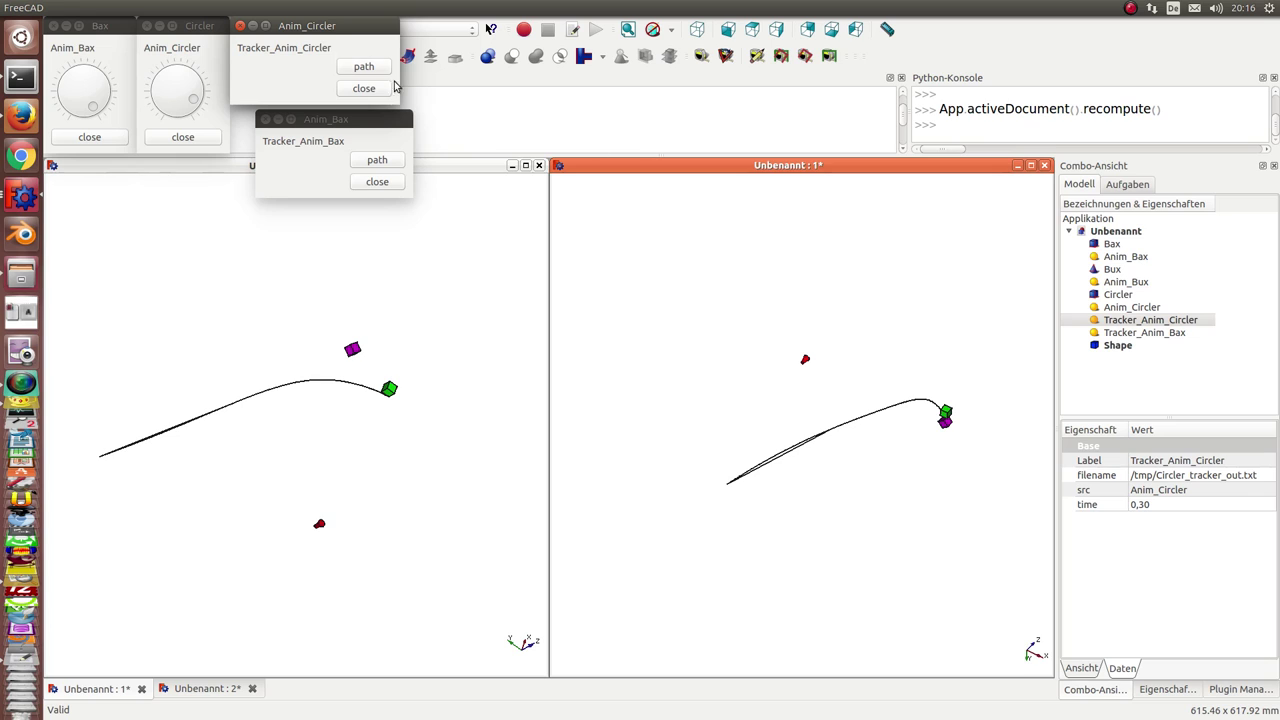
pyautogui.moveTo(356, 27); pyautogui.dragTo(700, 200)
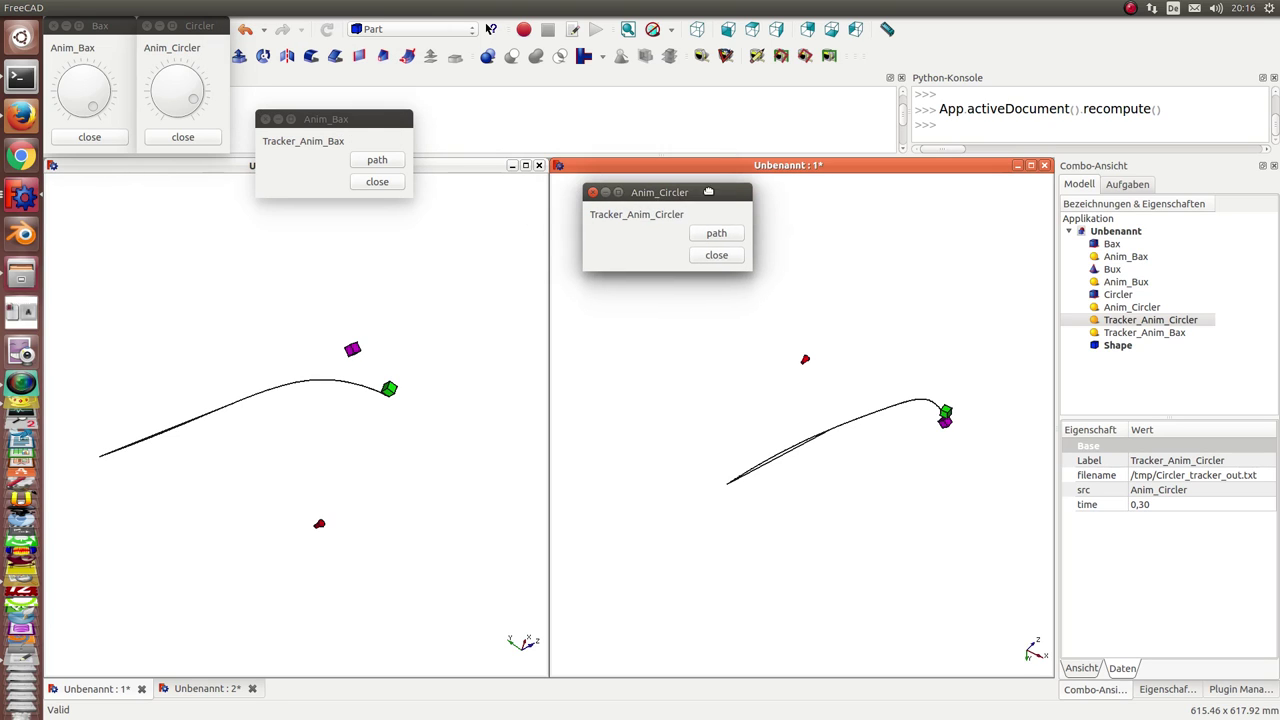
pyautogui.moveTo(190, 112)
pyautogui.mouseDown()
pyautogui.moveTo(187, 84)
pyautogui.moveTo(190, 115)
pyautogui.mouseUp()
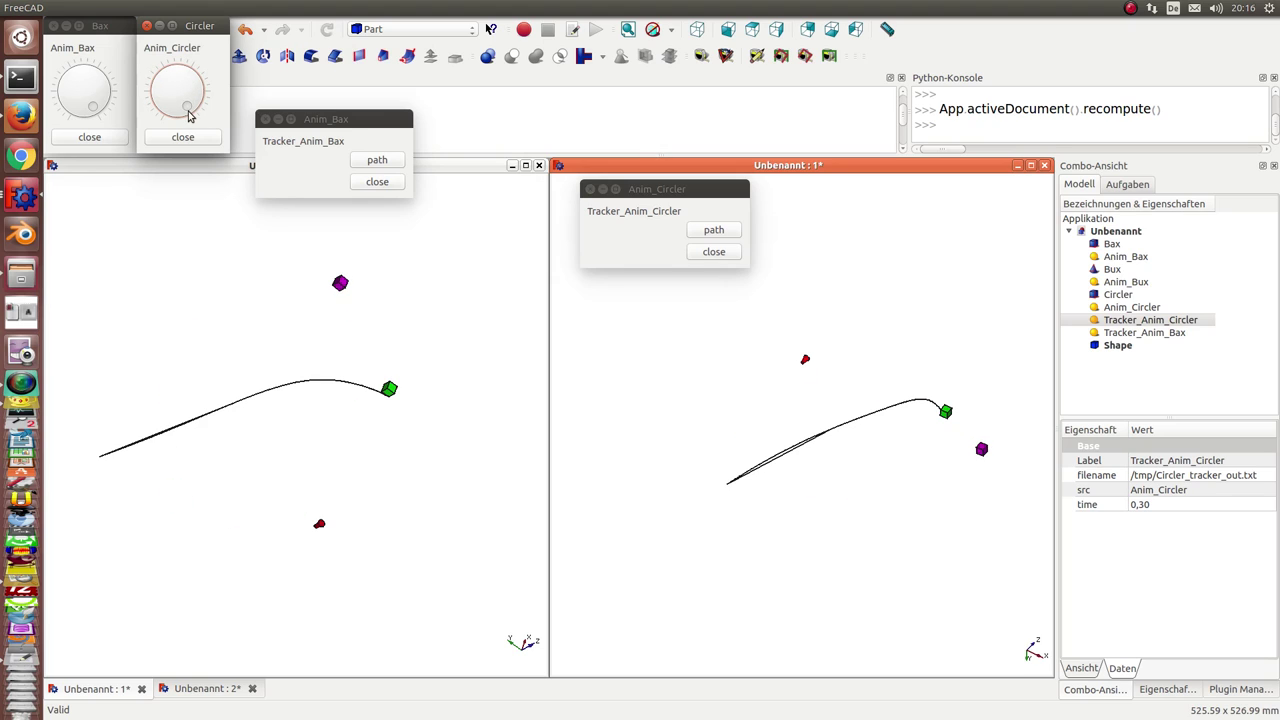
pyautogui.click(709, 231)
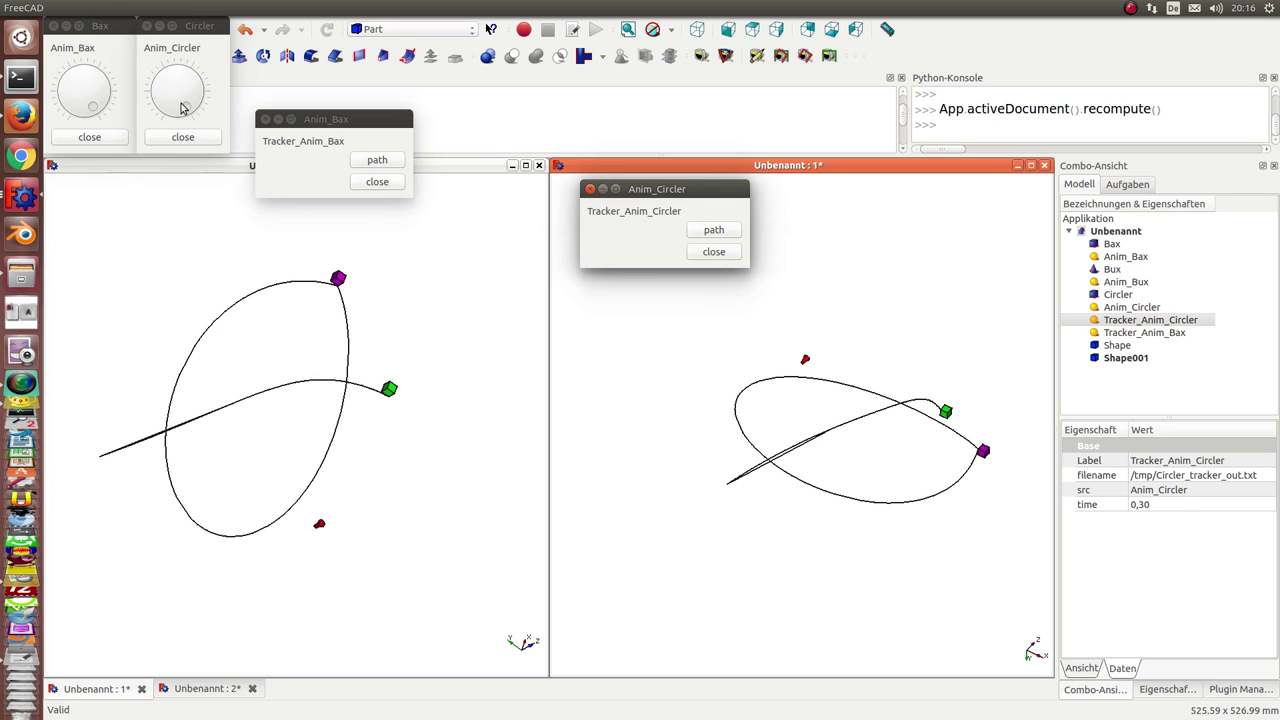
pyautogui.moveTo(183, 108)
pyautogui.mouseDown()
pyautogui.moveTo(196, 96)
pyautogui.moveTo(190, 117)
pyautogui.mouseUp()
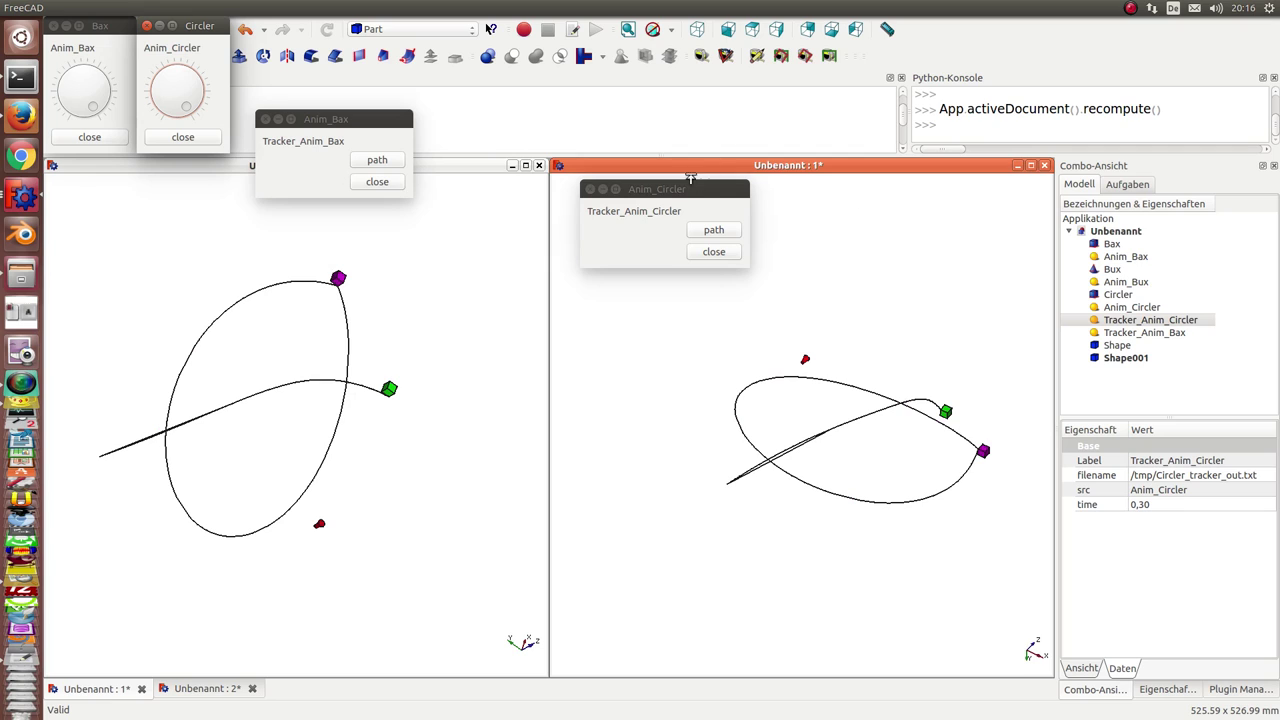
pyautogui.moveTo(182, 25); pyautogui.dragTo(825, 143)
# Step: Run the TrackReader script in the console, then close the first interpolation plot window
pyautogui.click(362, 118)
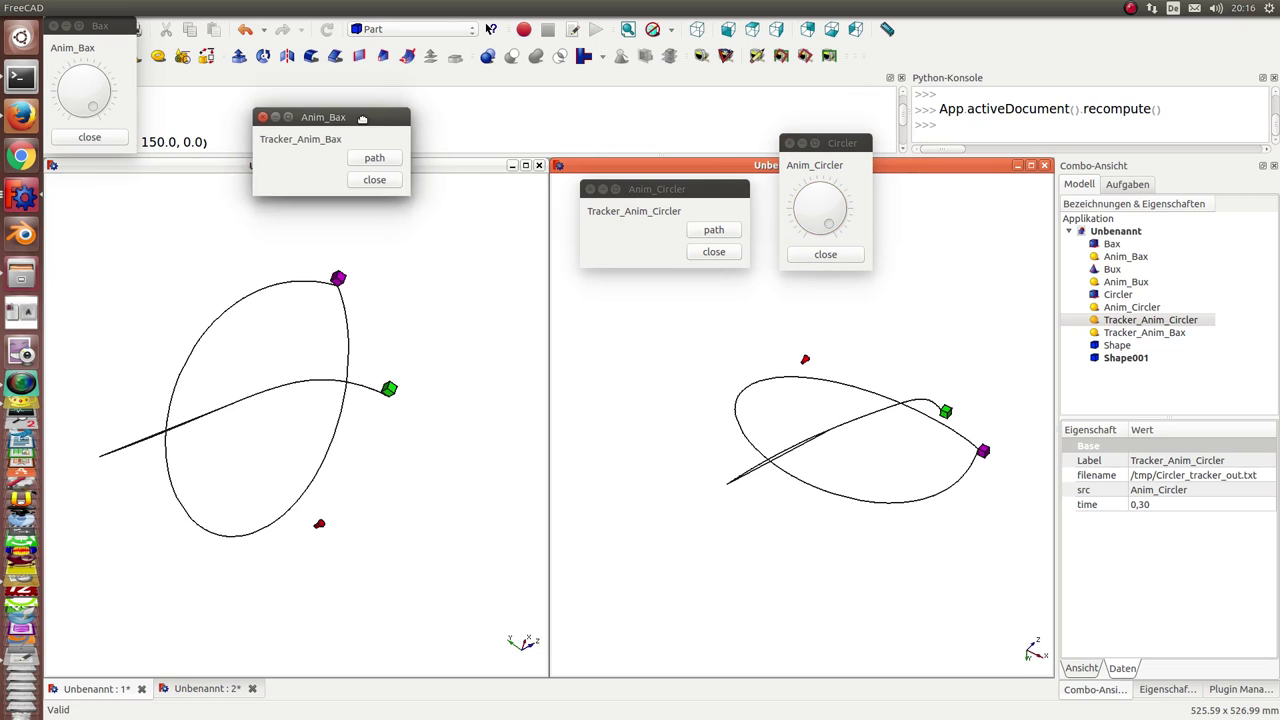
pyautogui.moveTo(362, 118); pyautogui.dragTo(265, 39)
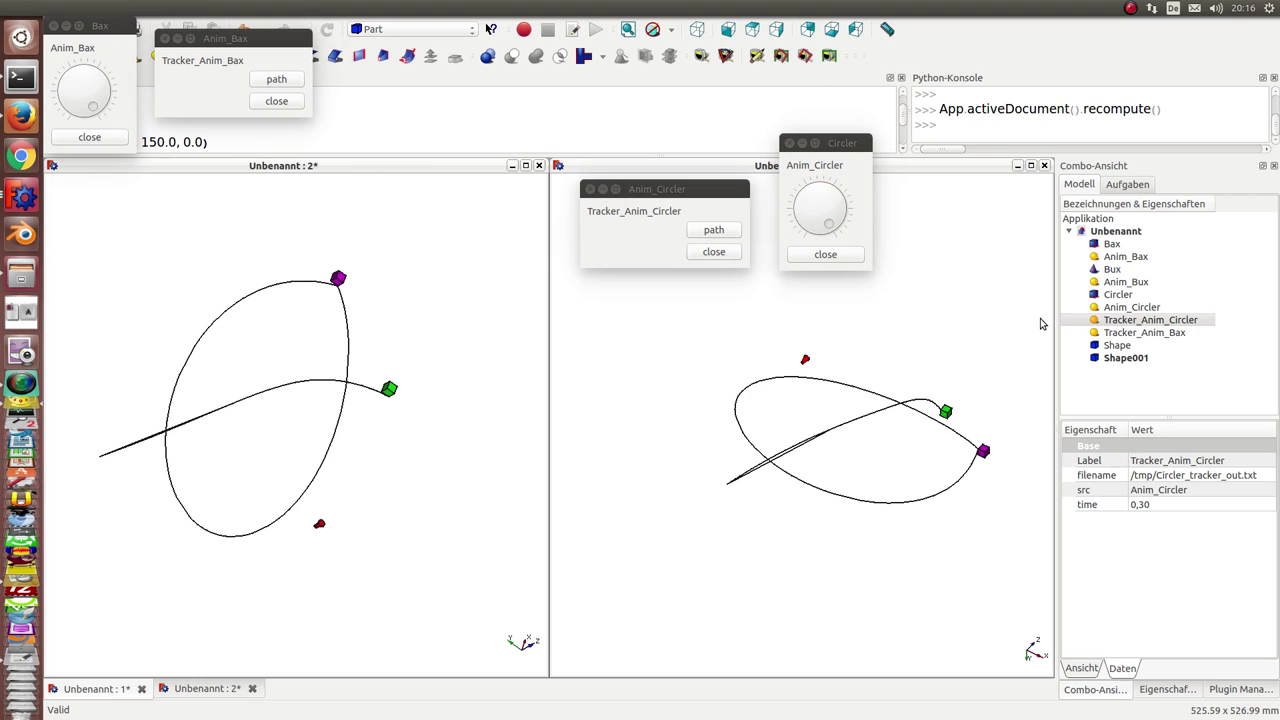
pyautogui.click(1000, 118)
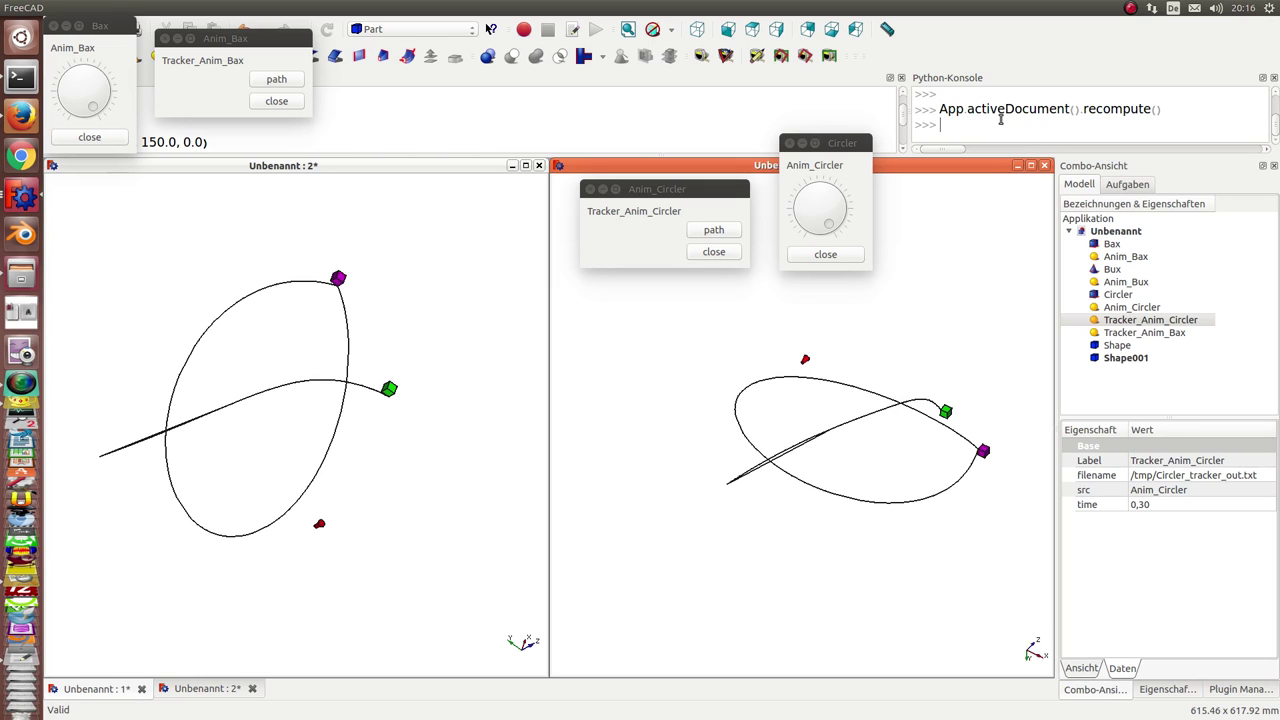
pyautogui.hotkey('ctrl', 'v')
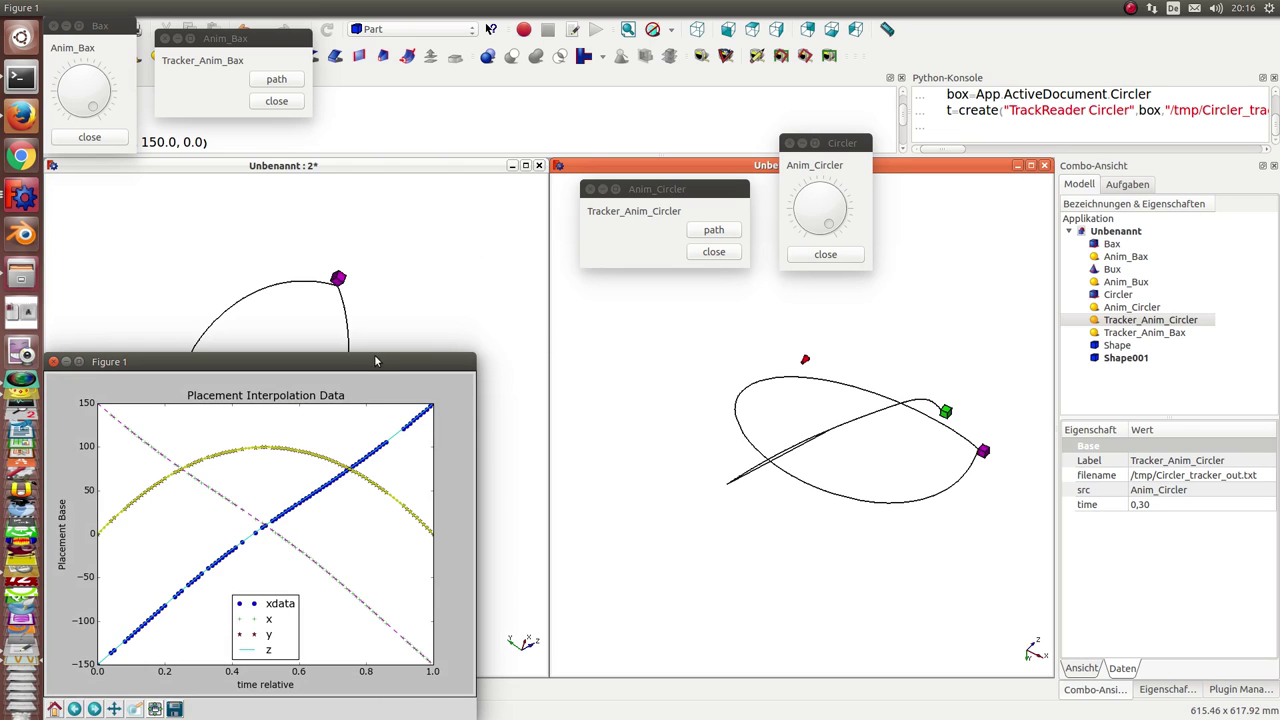
pyautogui.moveTo(376, 361); pyautogui.dragTo(449, 186)
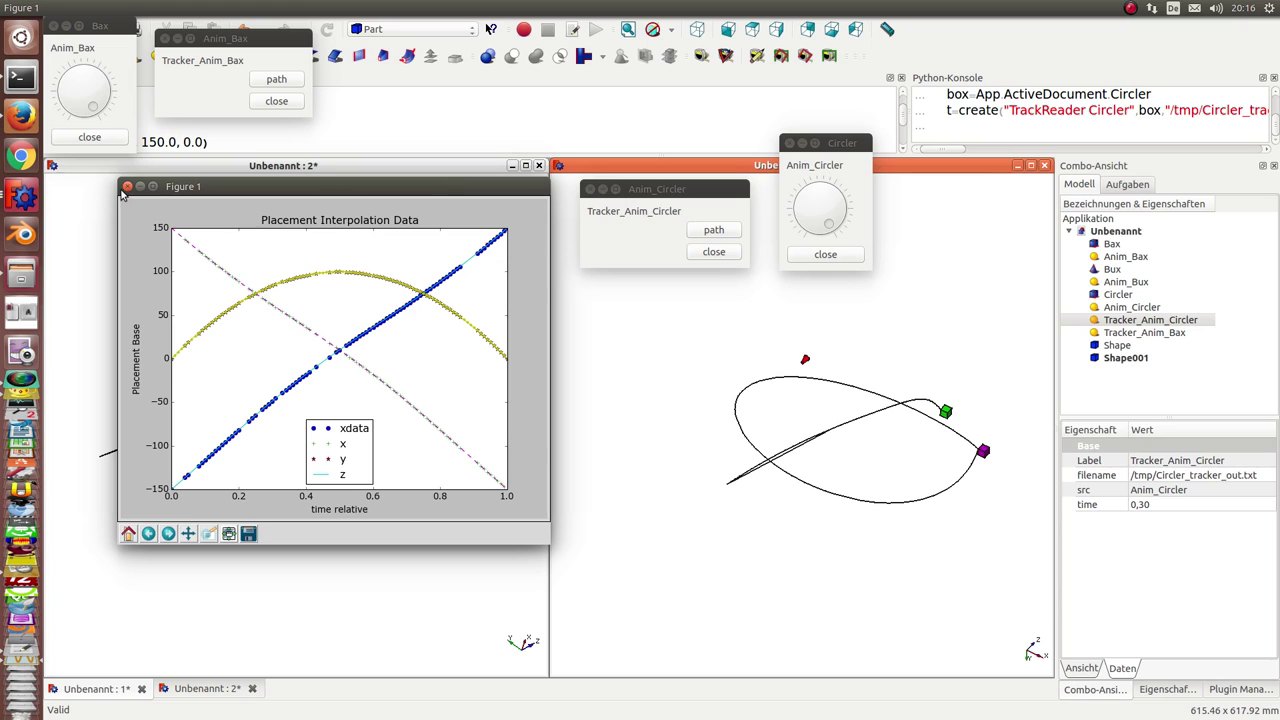
pyautogui.click(126, 187)
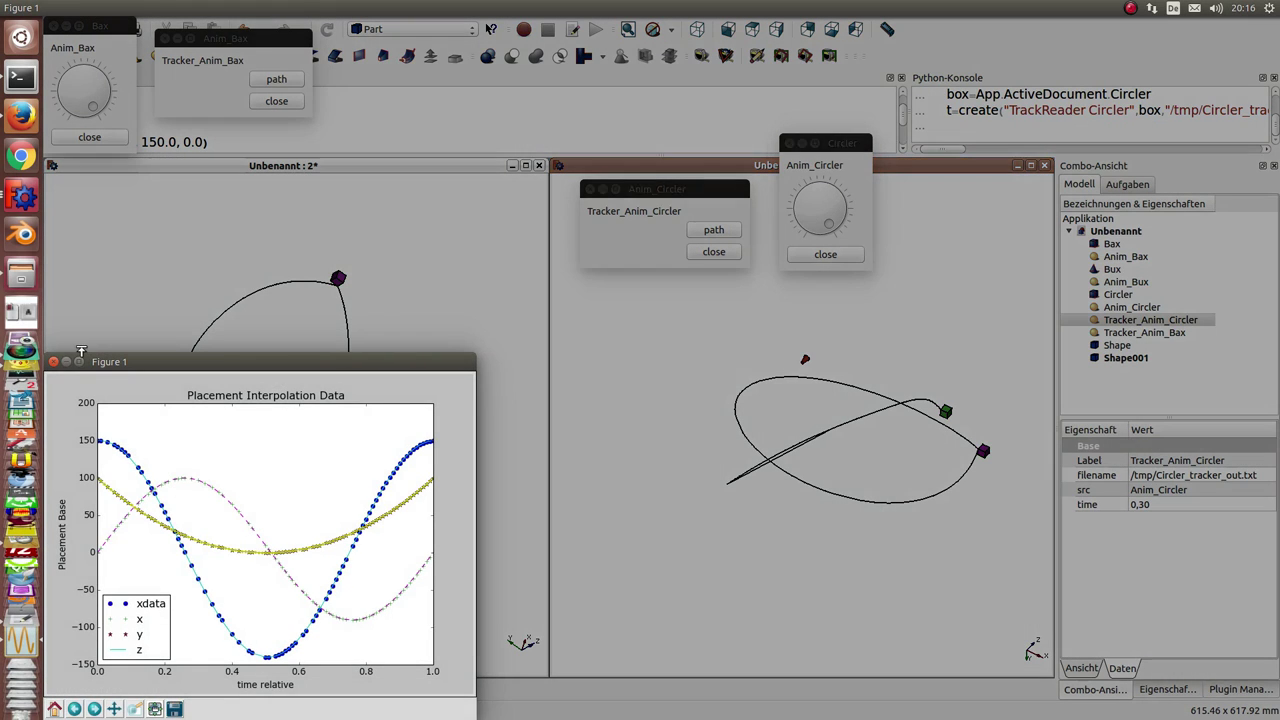
# Step: Close the second plot and replay TrackReader_Circler to time 1,00 from its centred dial
pyautogui.click(53, 362)
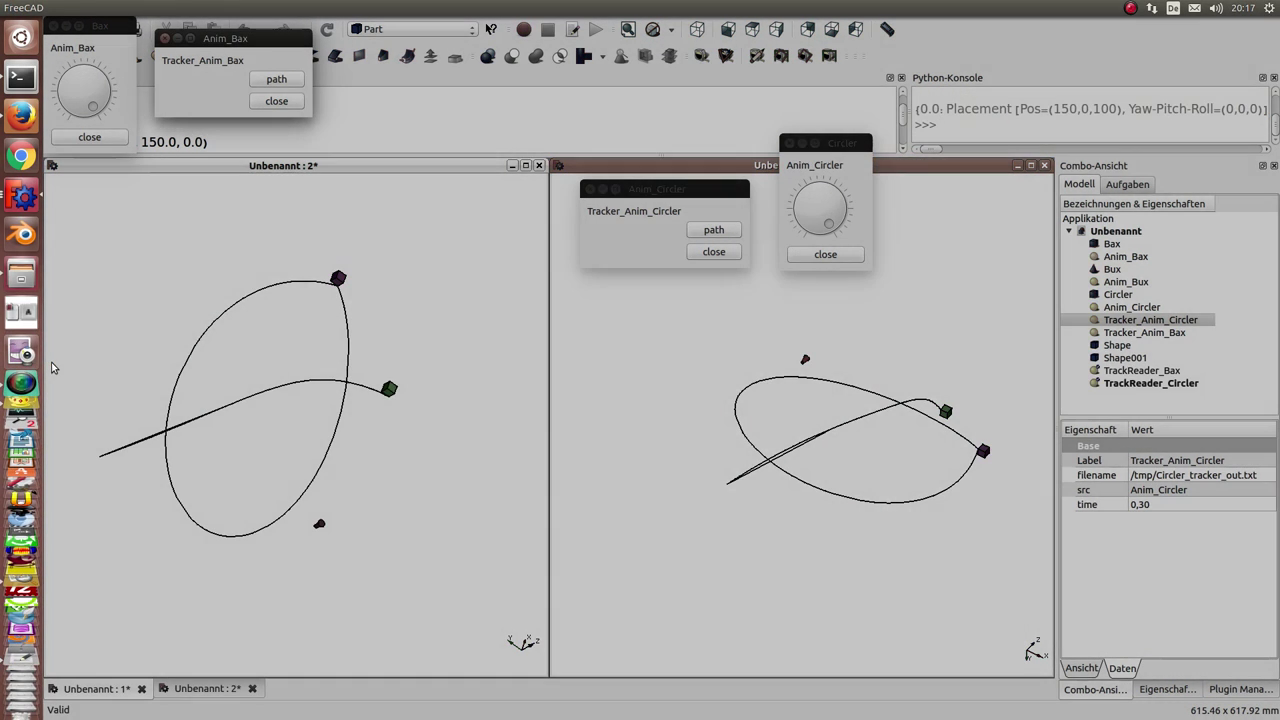
pyautogui.moveTo(276, 37); pyautogui.dragTo(442, 143)
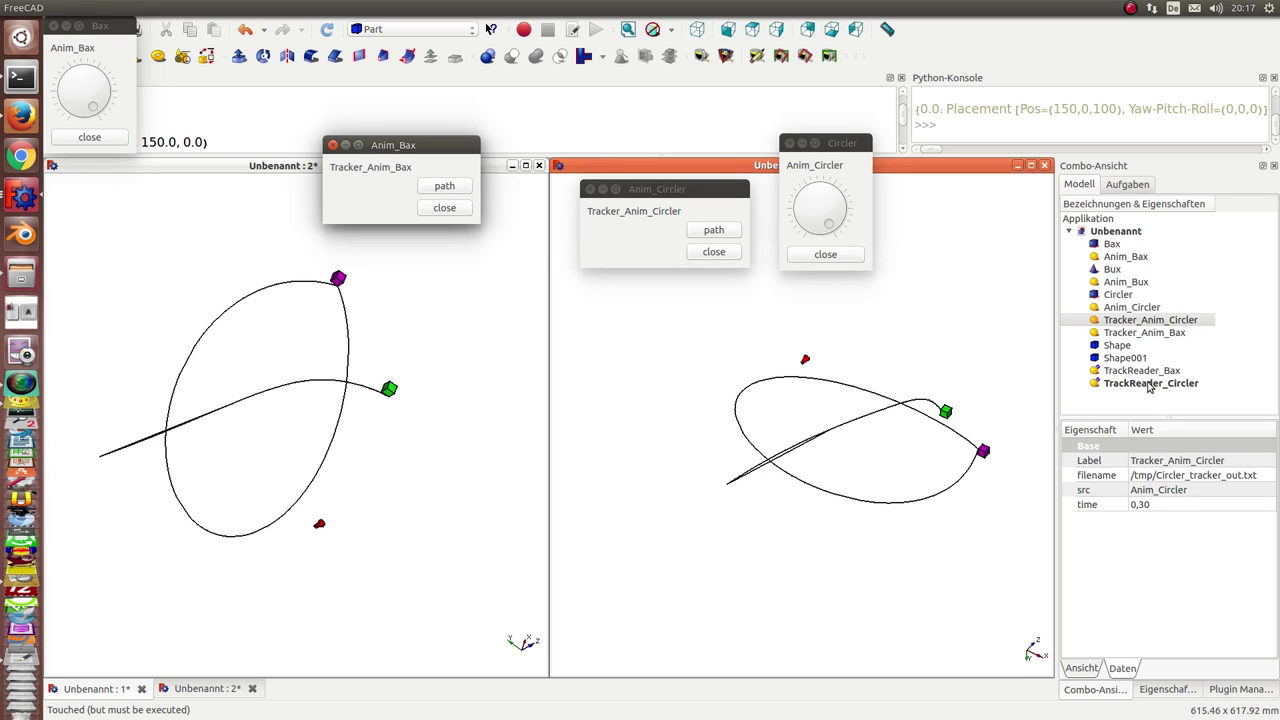
pyautogui.doubleClick(1150, 384)
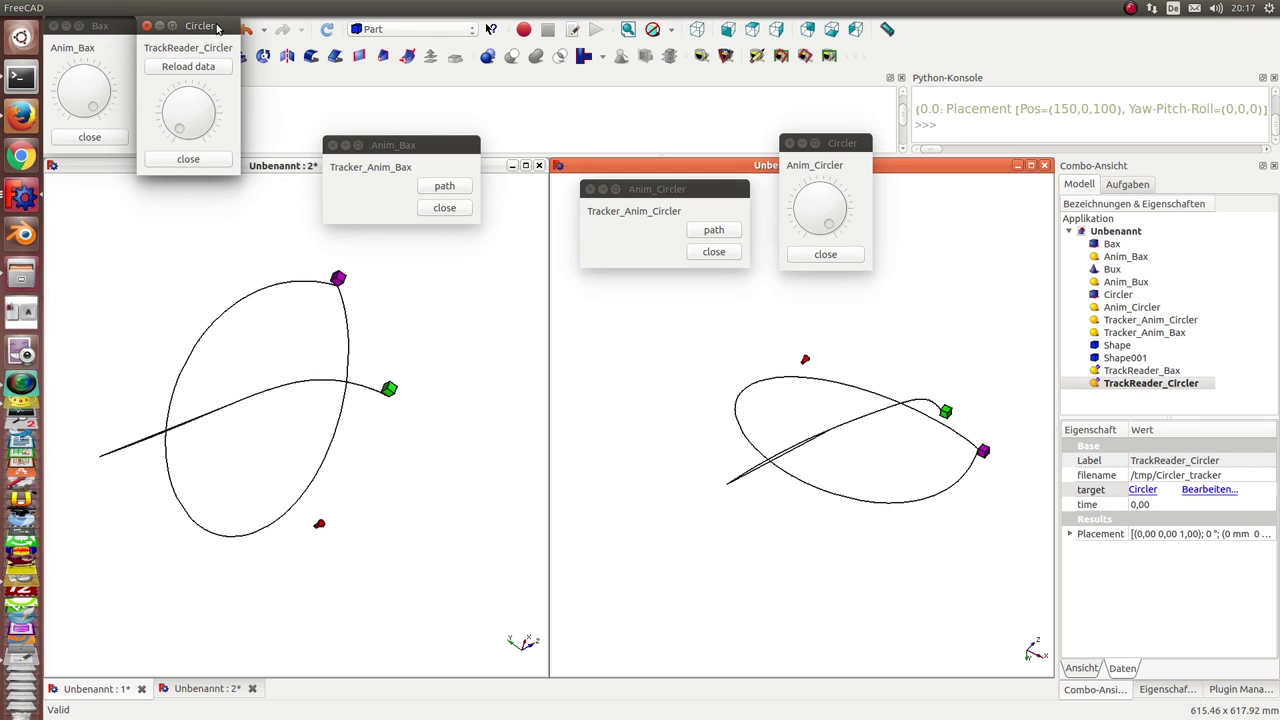
pyautogui.moveTo(217, 28); pyautogui.dragTo(585, 305)
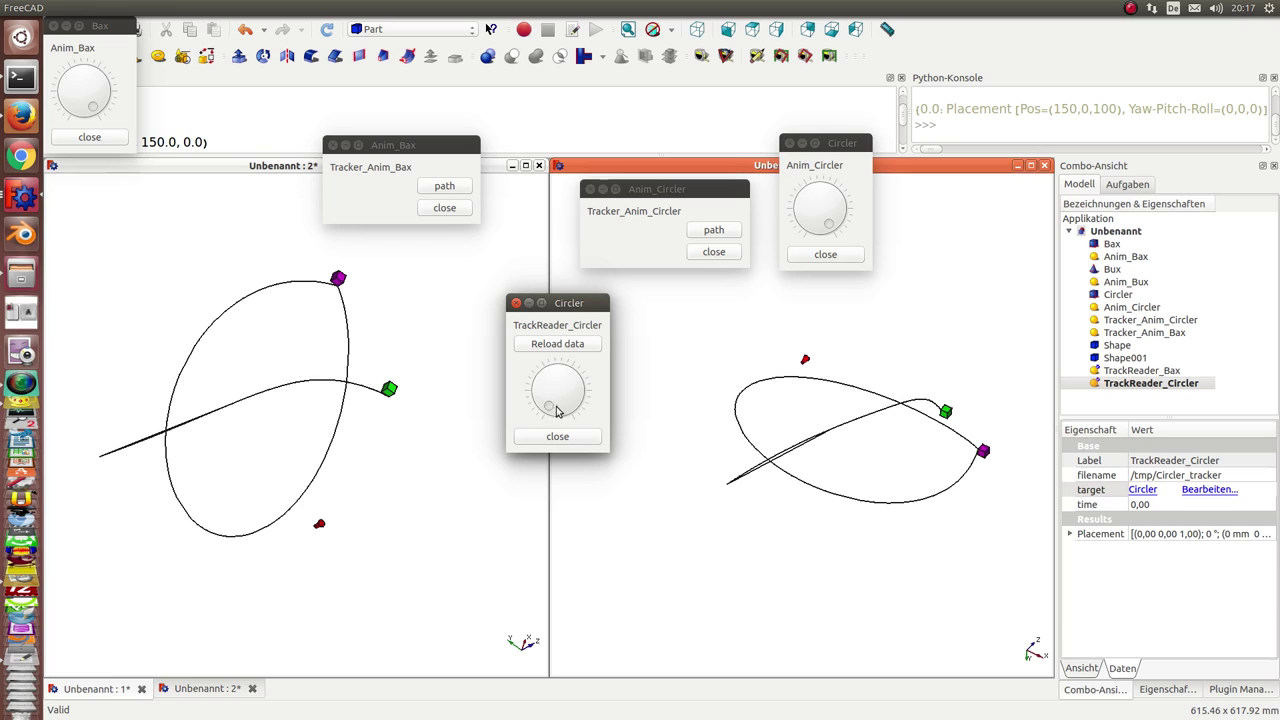
pyautogui.moveTo(547, 408)
pyautogui.mouseDown()
pyautogui.moveTo(555, 373)
pyautogui.moveTo(566, 413)
pyautogui.mouseUp()
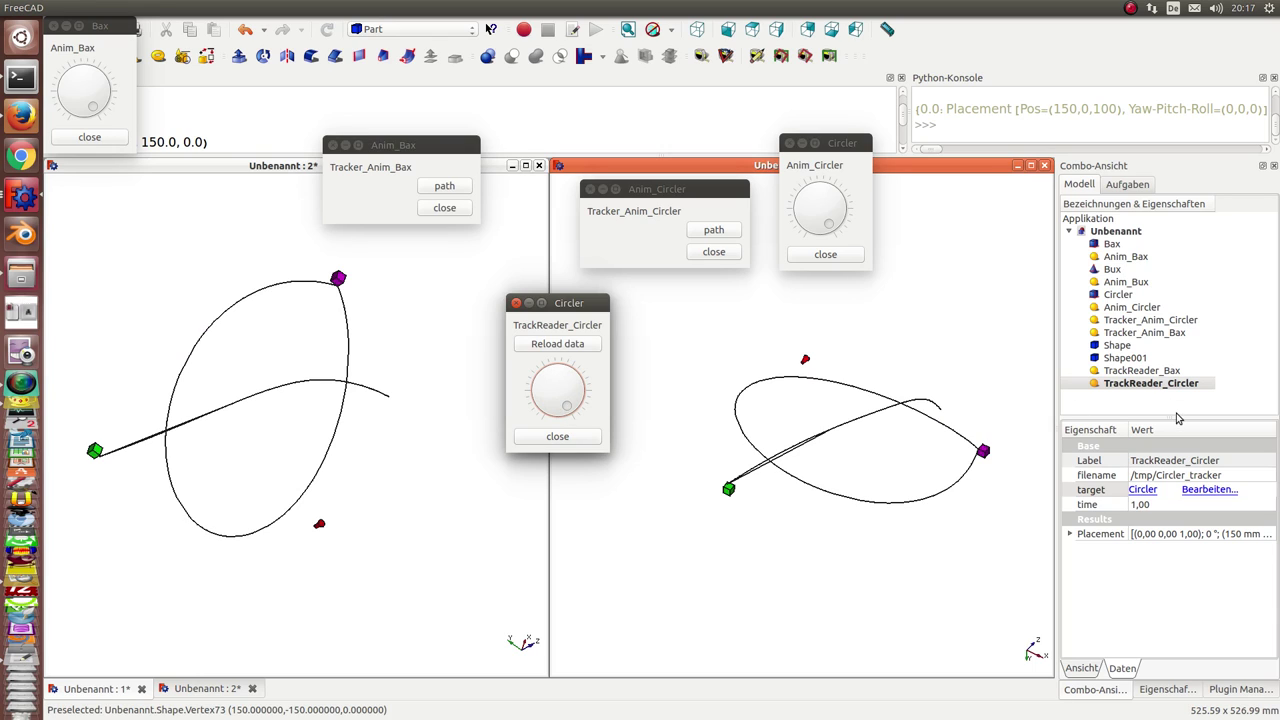
# Step: Replay TrackReader_Bax to time 1,00, park its dial over the right view, and enlarge the property panel
pyautogui.doubleClick(1138, 372)
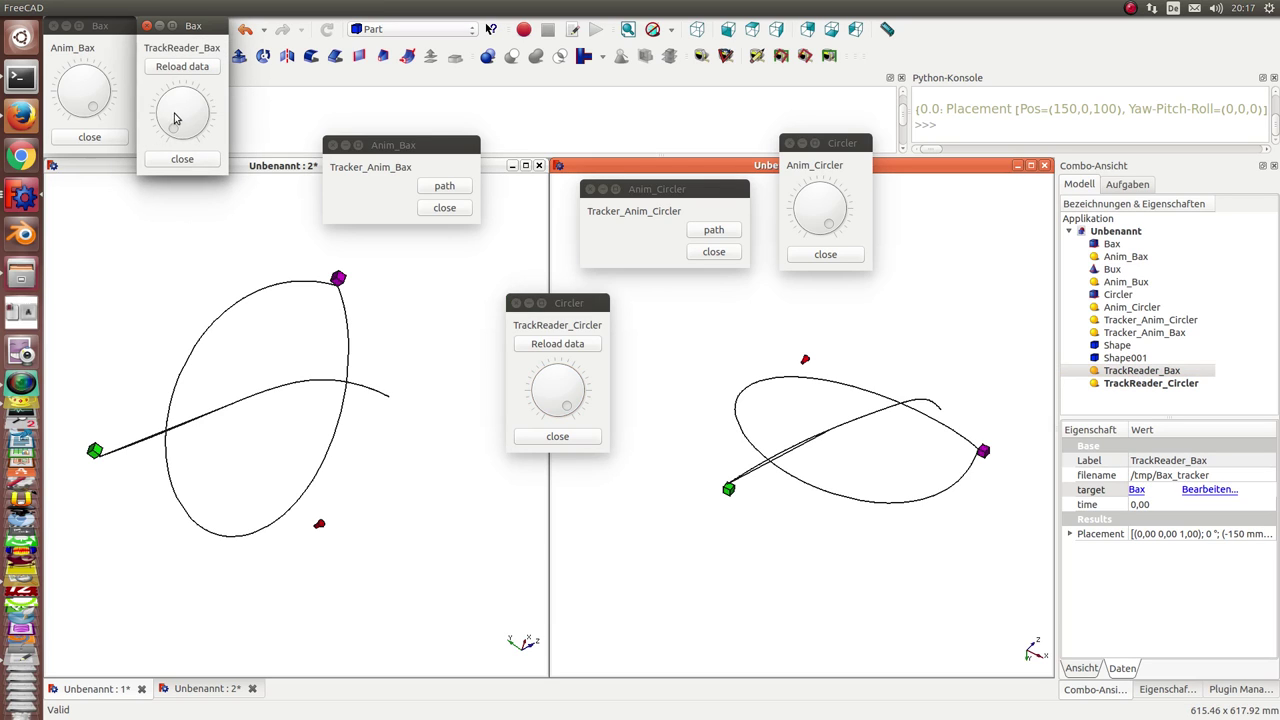
pyautogui.moveTo(174, 132); pyautogui.dragTo(194, 140)
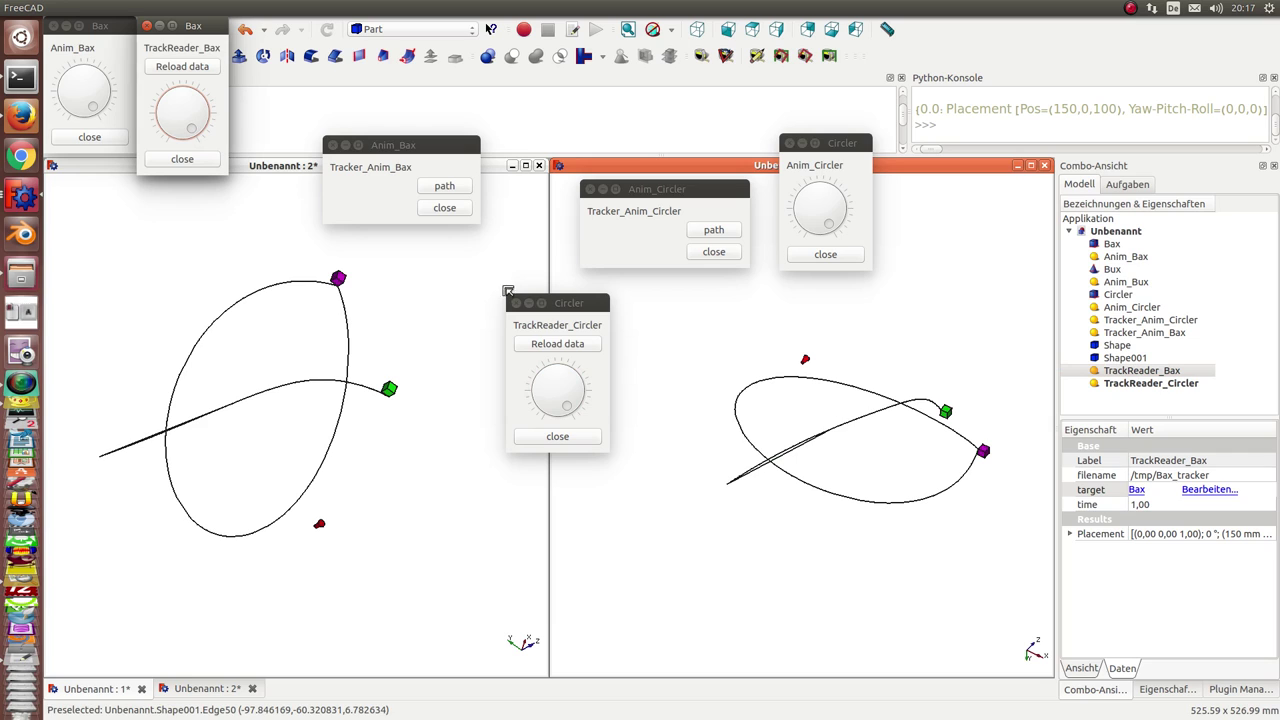
pyautogui.moveTo(193, 25)
pyautogui.mouseDown()
pyautogui.moveTo(314, 87)
pyautogui.moveTo(943, 220)
pyautogui.moveTo(987, 213)
pyautogui.mouseUp()
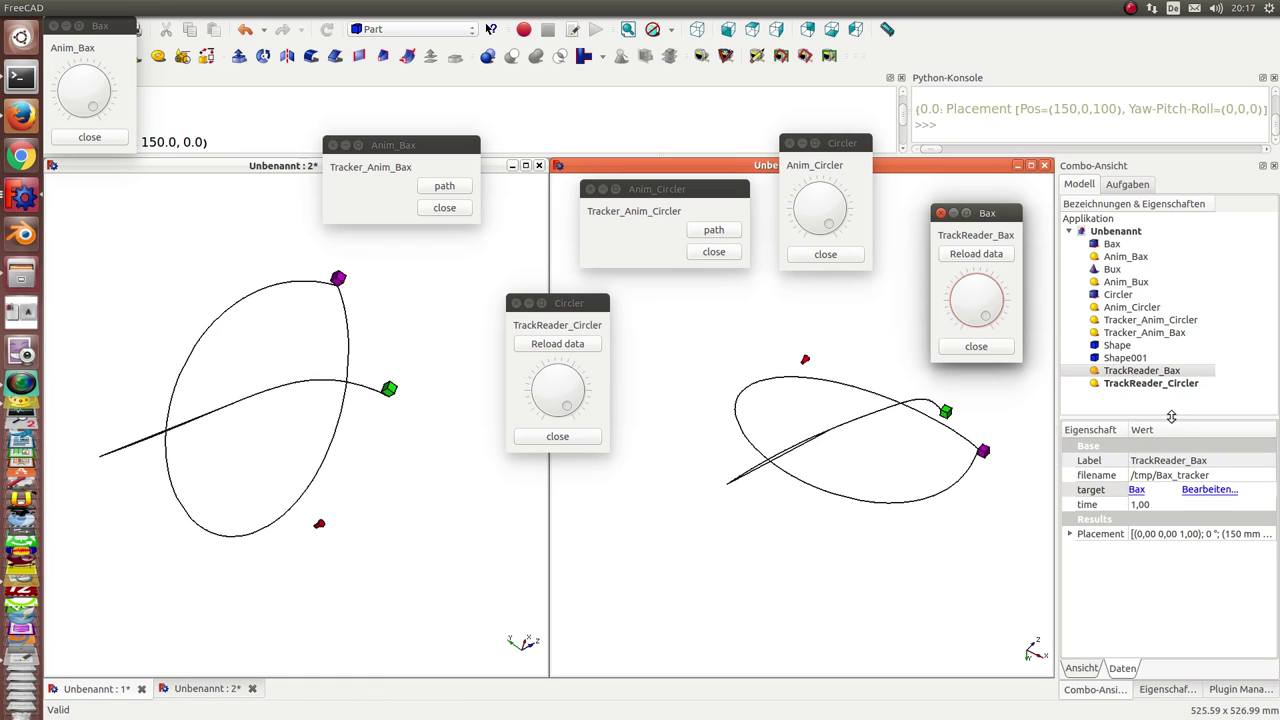
pyautogui.moveTo(1171, 416); pyautogui.dragTo(1171, 295)
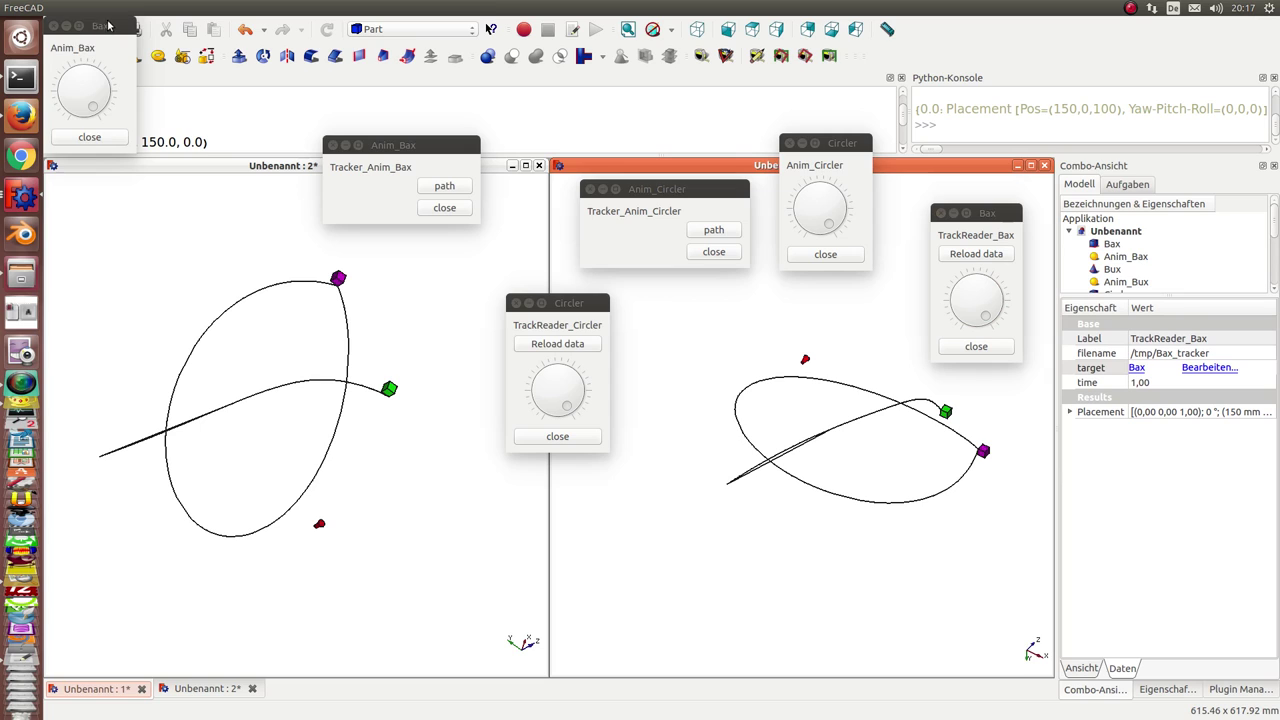
pyautogui.moveTo(118, 25)
pyautogui.mouseDown()
pyautogui.moveTo(118, 195)
pyautogui.moveTo(118, 183)
pyautogui.mouseUp()
# Step: Add a torus, set it as TrackReader_Bax's target, and move it to time 0,02
pyautogui.click(158, 57)
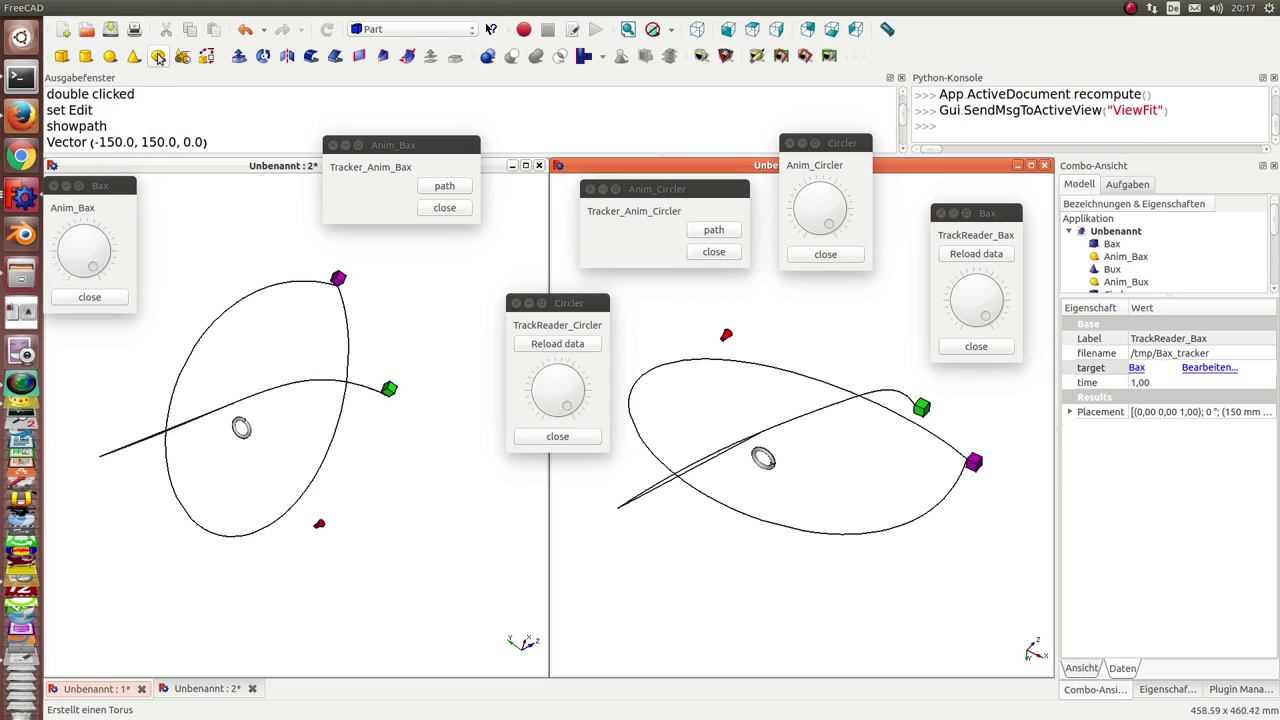
pyautogui.click(1212, 369)
pyautogui.click(1212, 369)
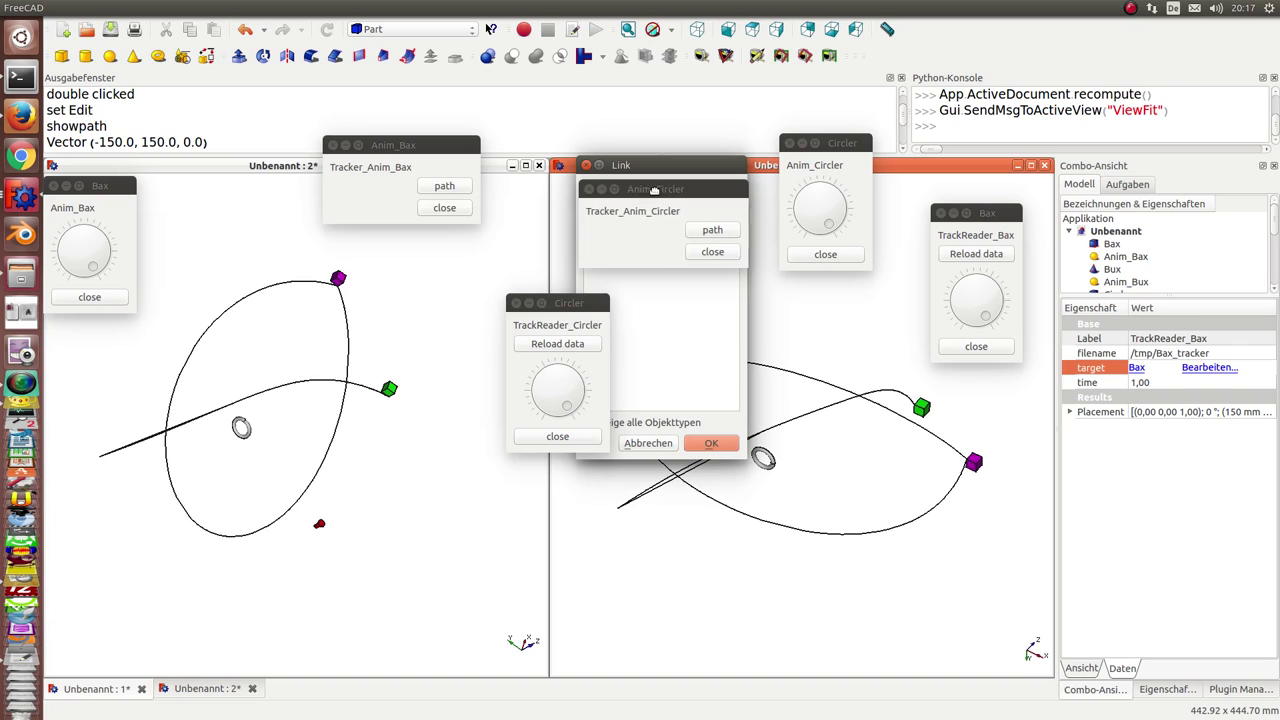
pyautogui.moveTo(666, 188); pyautogui.dragTo(373, 226)
pyautogui.click(617, 262)
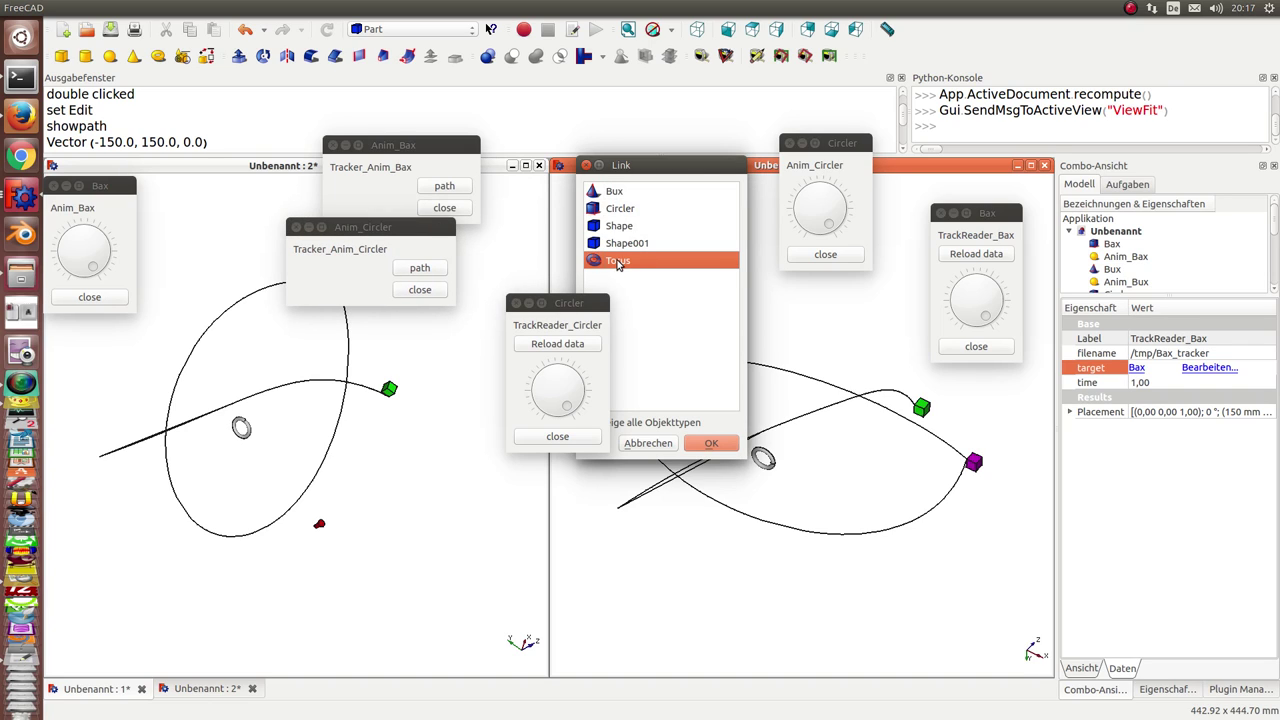
pyautogui.click(703, 443)
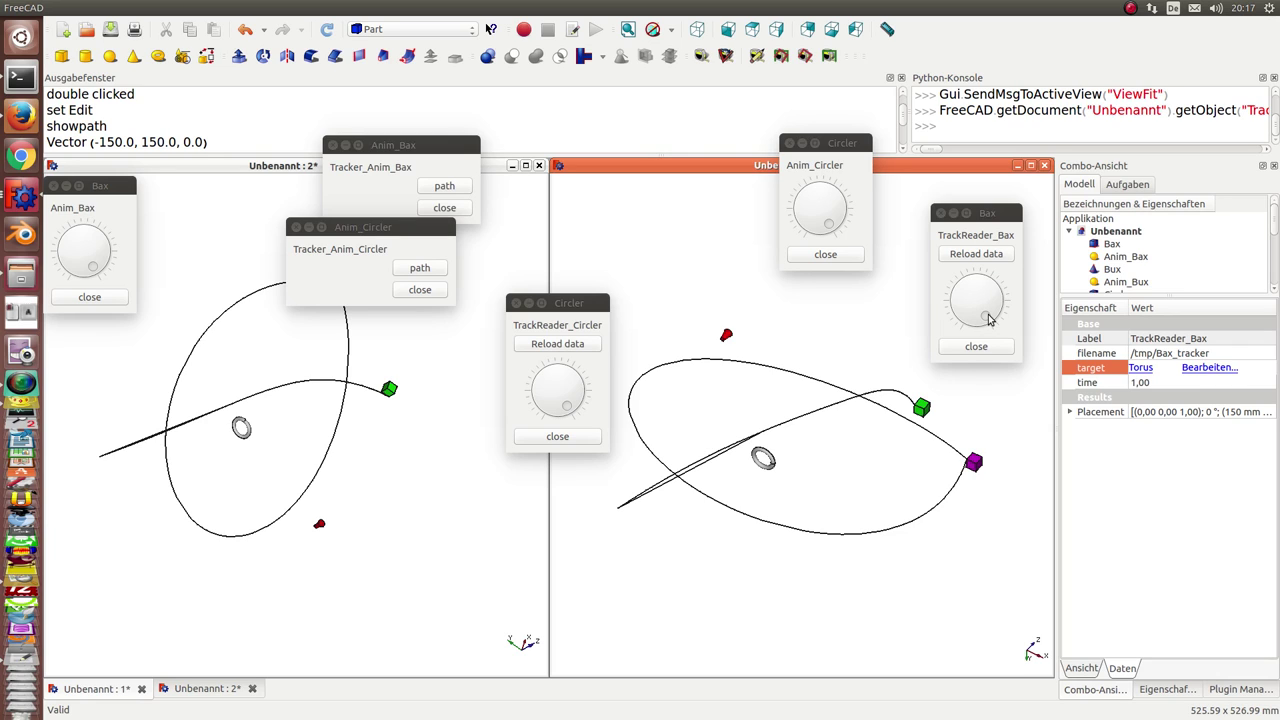
pyautogui.moveTo(988, 318)
pyautogui.mouseDown()
pyautogui.moveTo(970, 278)
pyautogui.moveTo(1008, 322)
pyautogui.moveTo(911, 331)
pyautogui.moveTo(946, 362)
pyautogui.mouseUp()
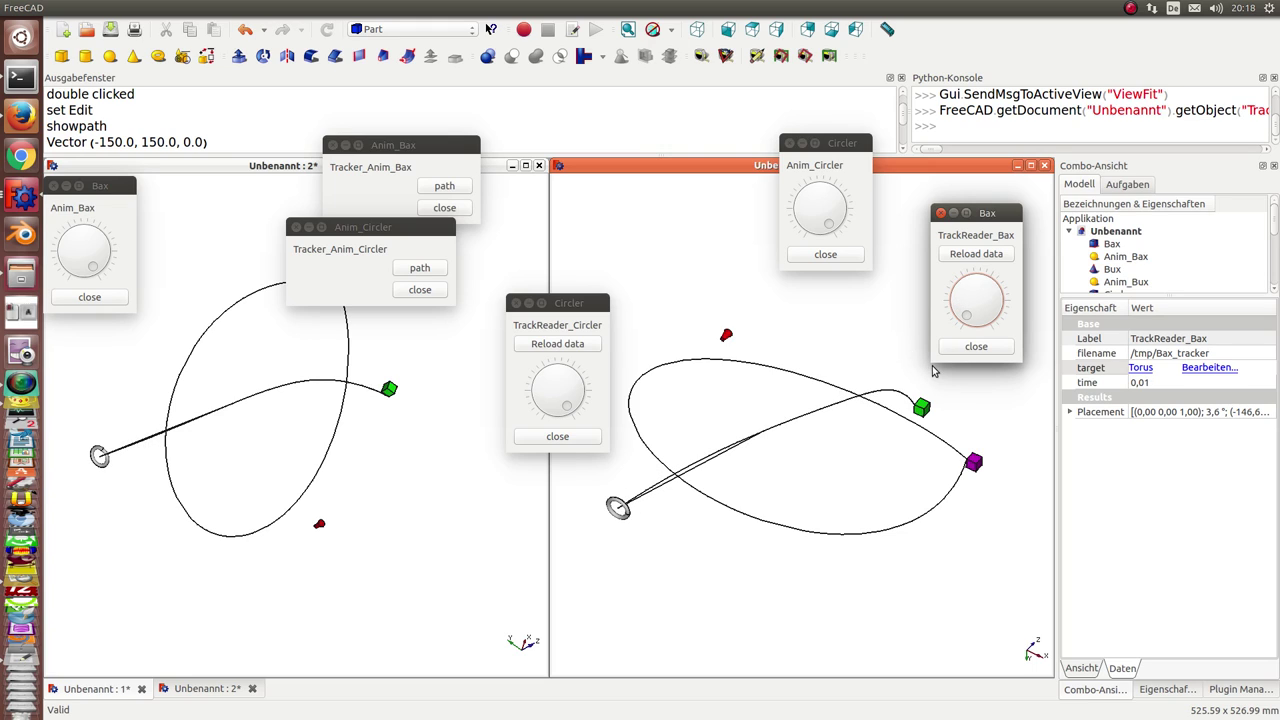
# Step: Add a sphere (Kugel), set it as TrackReader_Circler's target, and replay it to time 0,74
pyautogui.click(110, 57)
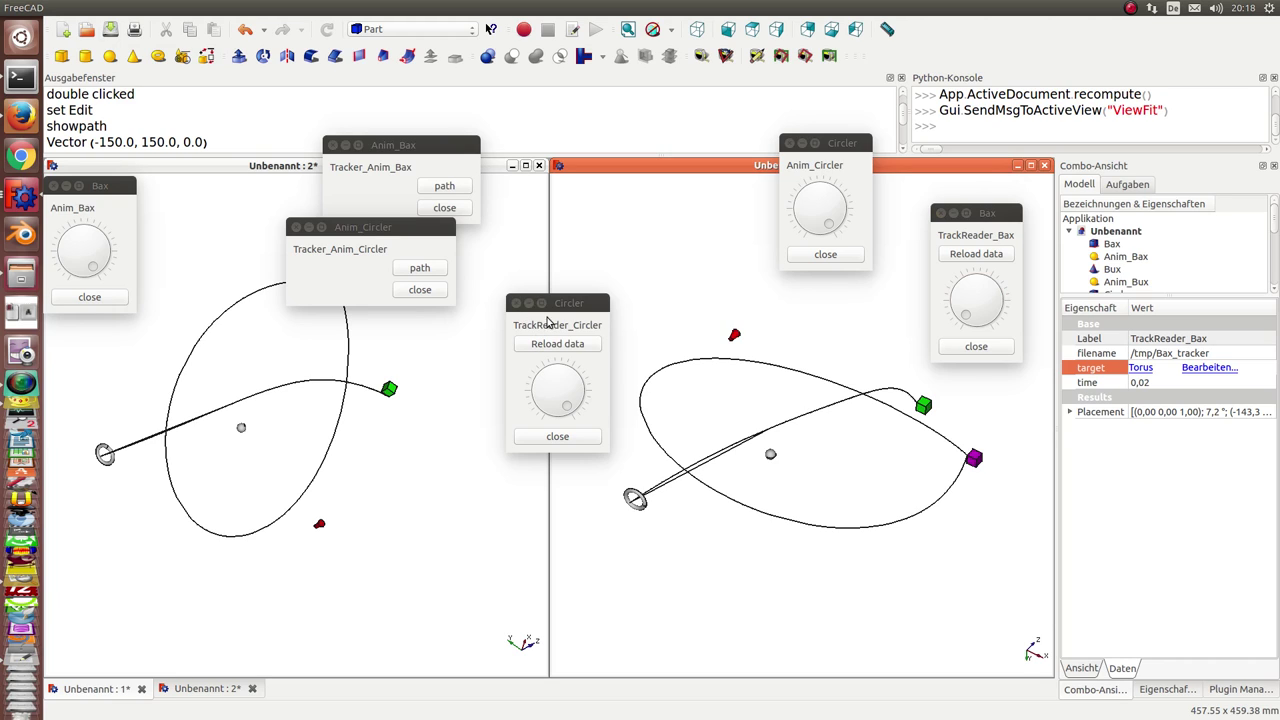
pyautogui.scroll(-2, 1150, 246)
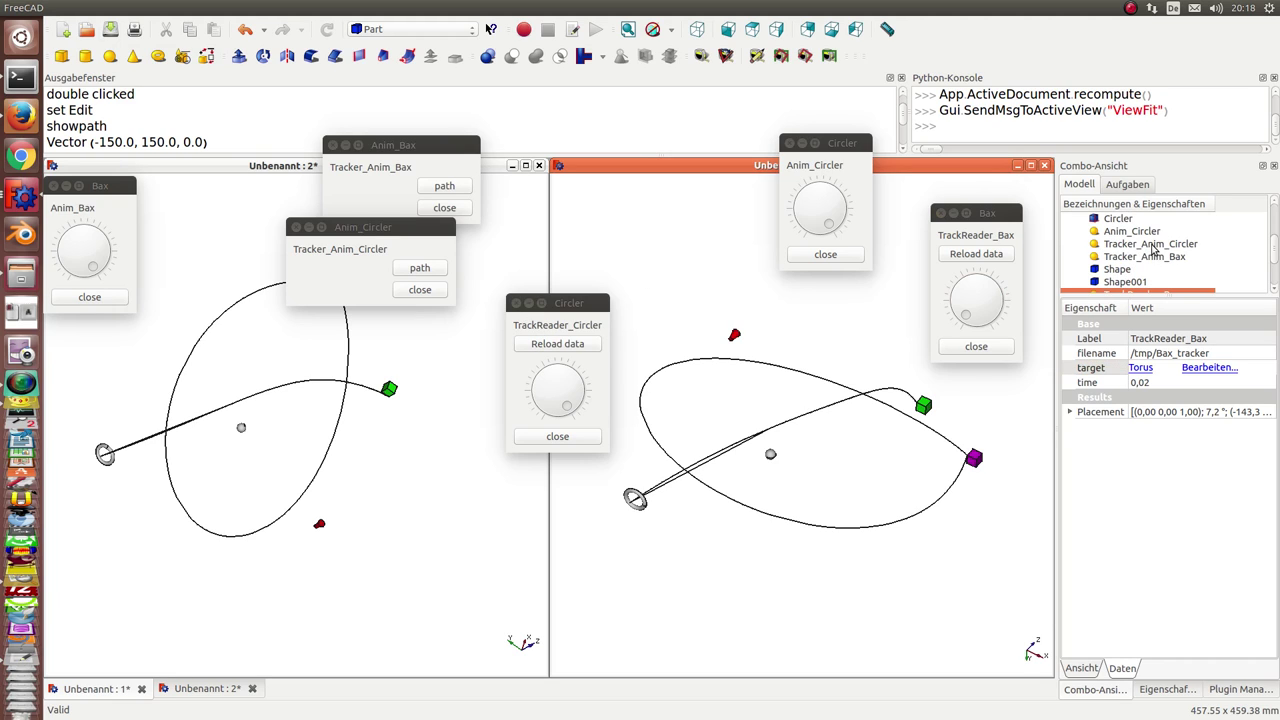
pyautogui.scroll(-1, 1150, 248)
pyautogui.scroll(-1, 1151, 250)
pyautogui.click(1155, 257)
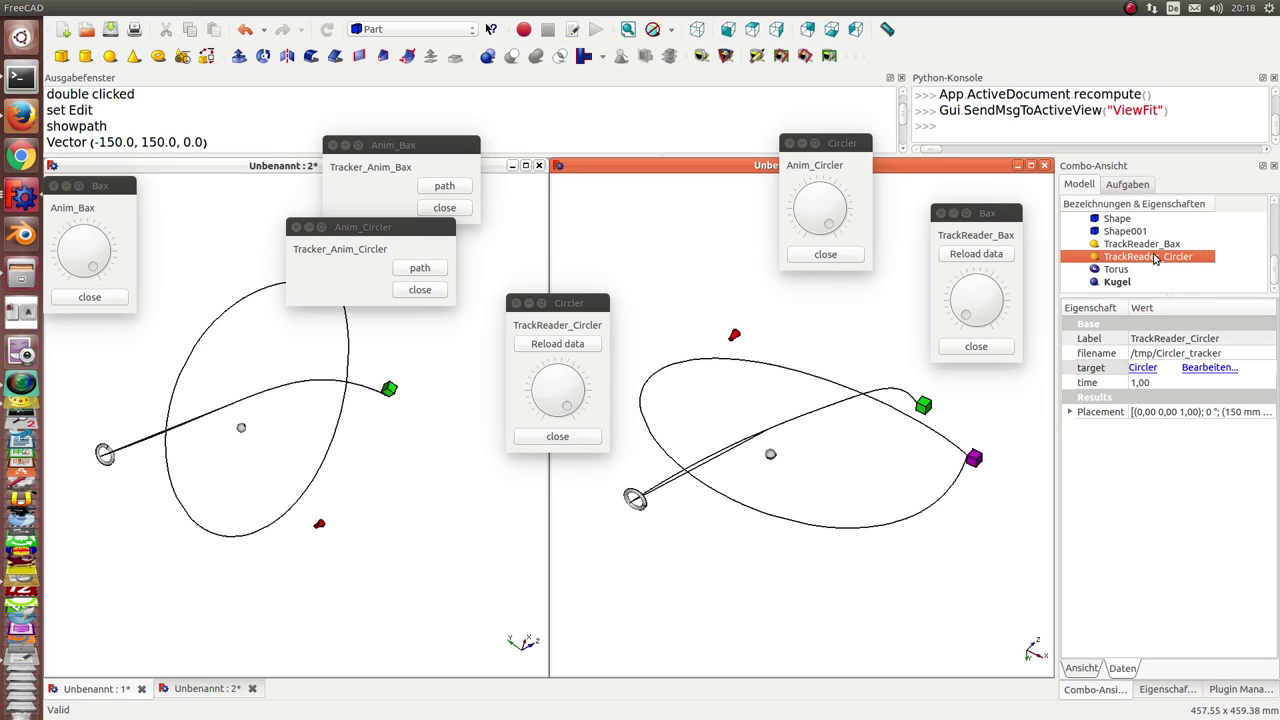
pyautogui.click(1207, 369)
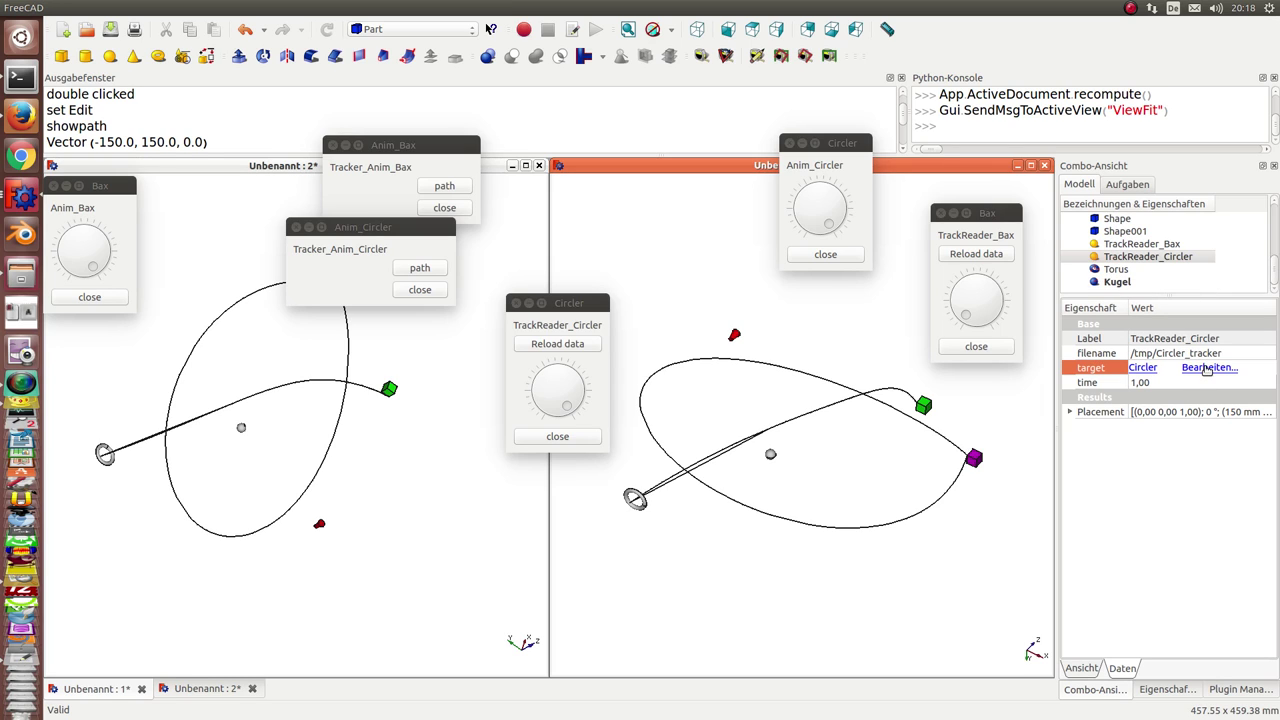
pyautogui.click(1207, 369)
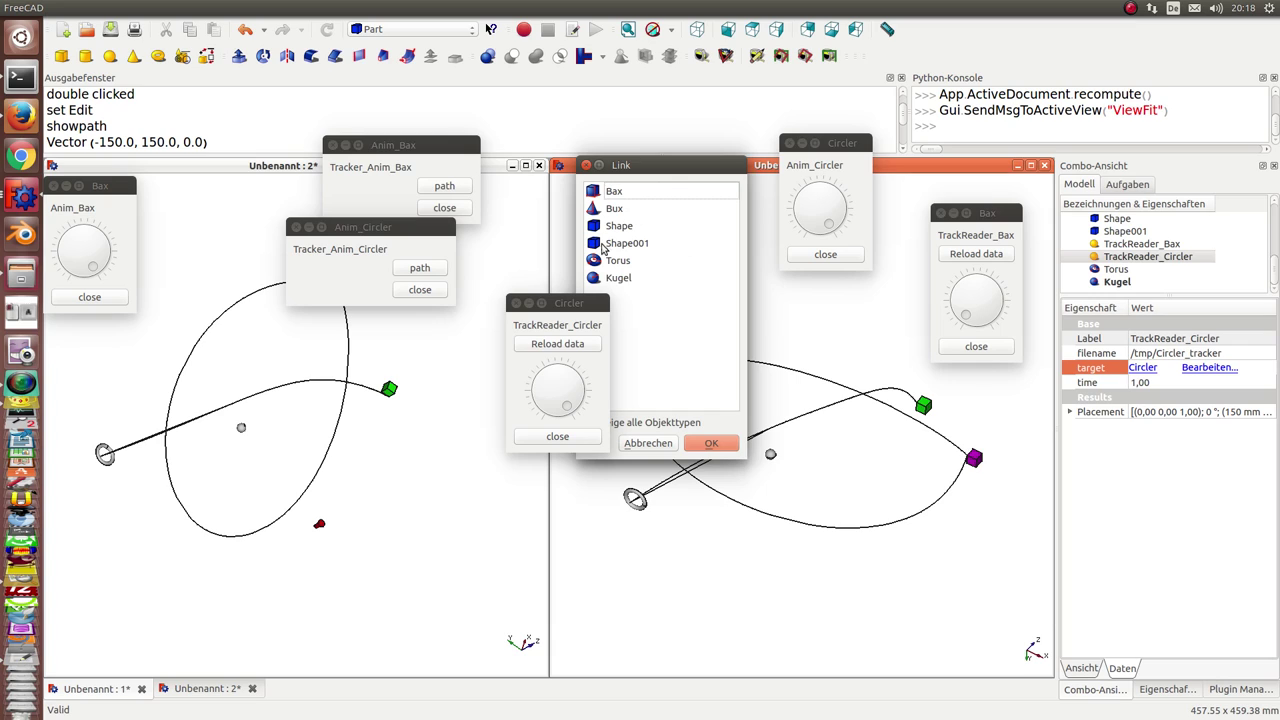
pyautogui.click(622, 278)
pyautogui.click(711, 444)
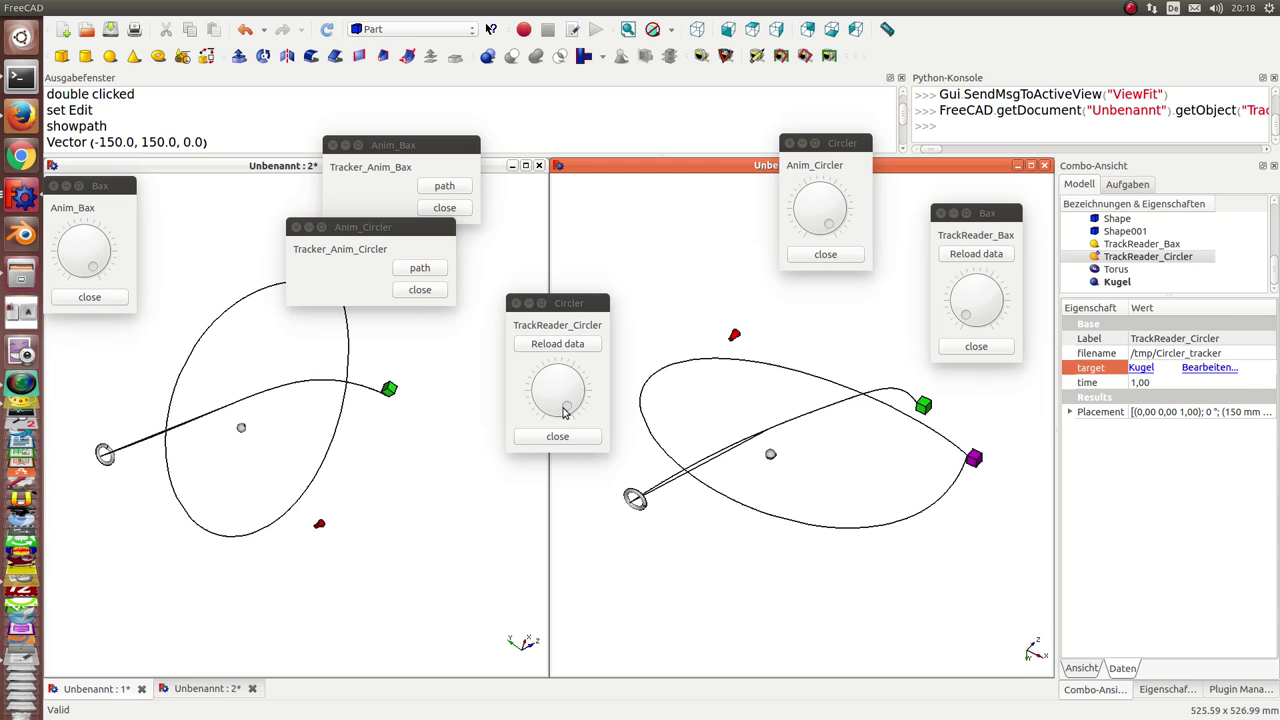
pyautogui.moveTo(566, 410)
pyautogui.mouseDown()
pyautogui.moveTo(563, 372)
pyautogui.moveTo(531, 391)
pyautogui.moveTo(545, 418)
pyautogui.moveTo(541, 395)
pyautogui.moveTo(560, 376)
pyautogui.moveTo(567, 392)
pyautogui.mouseUp()
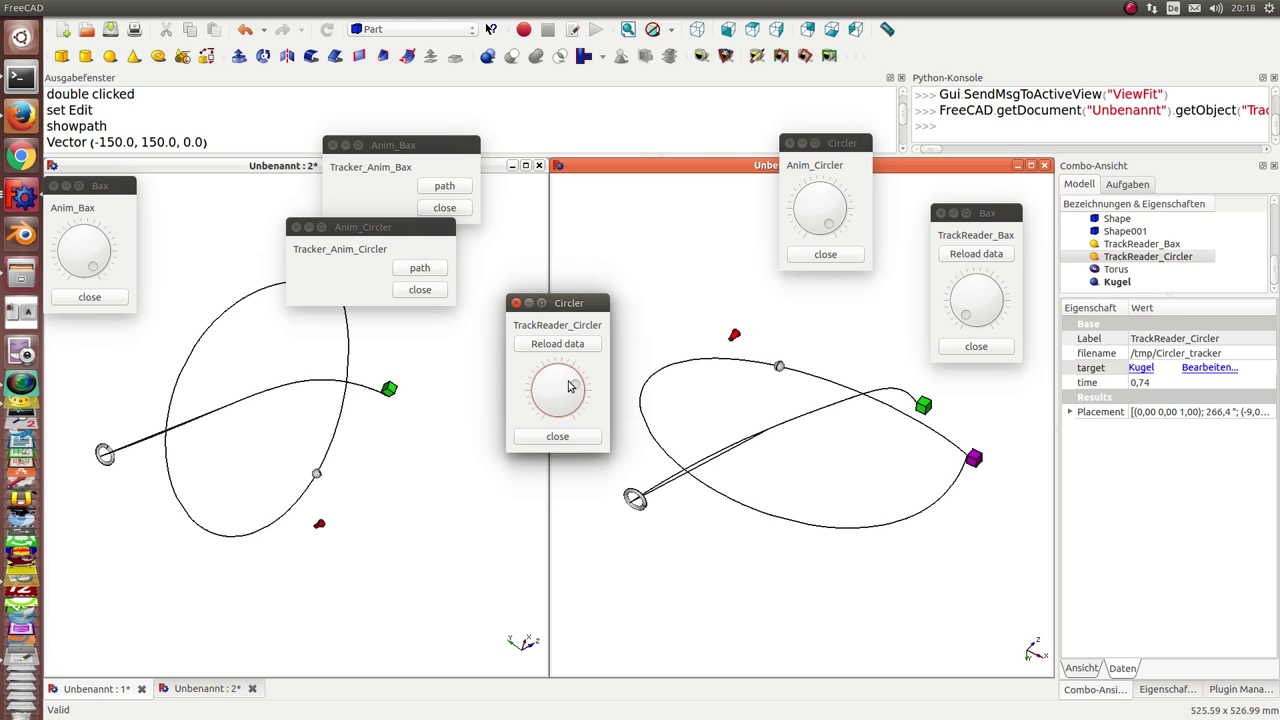